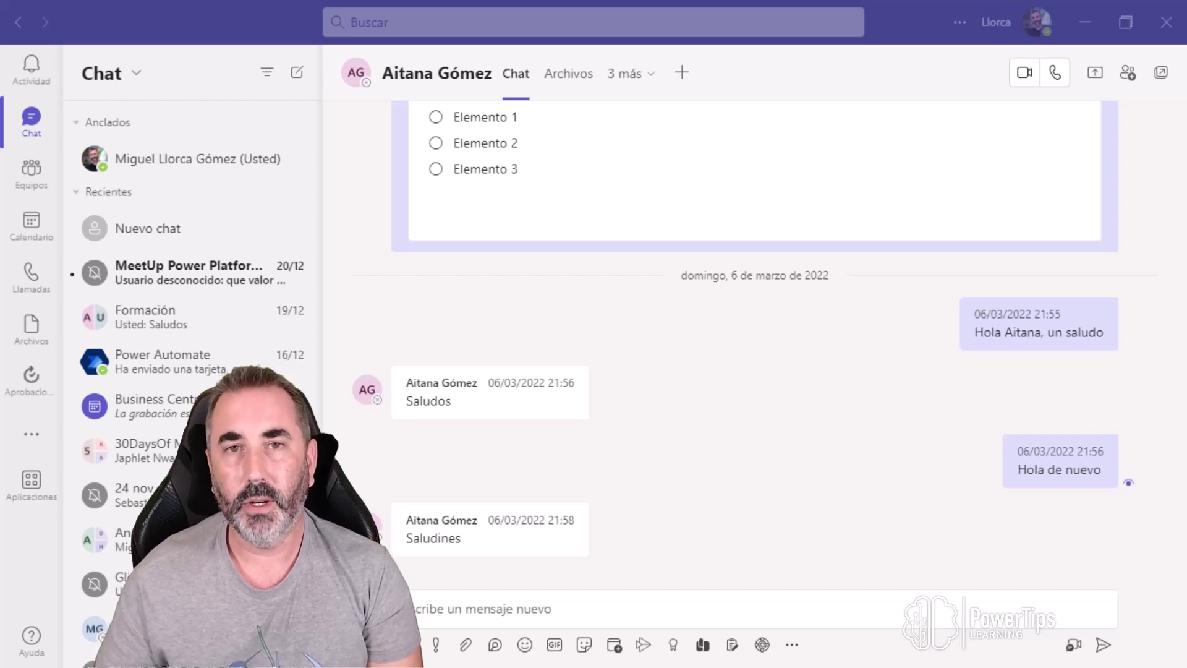
# Open the Teams app catalogue and show its Flujos de trabajo template categories
pyautogui.click(226, 29)
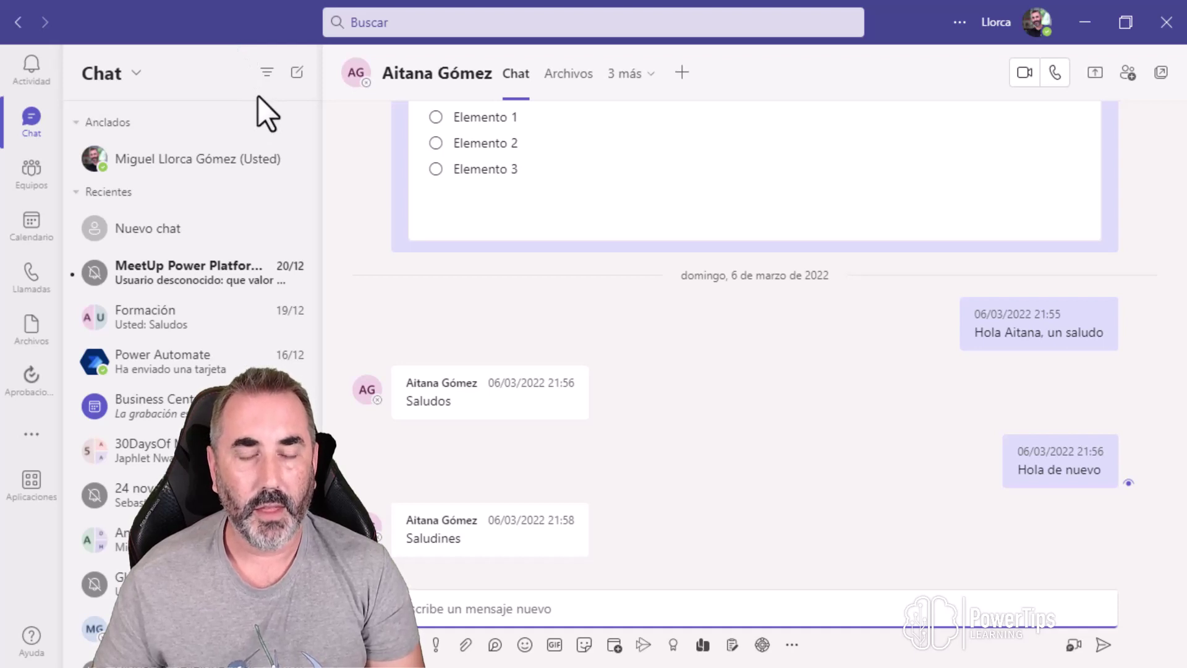
pyautogui.click(32, 489)
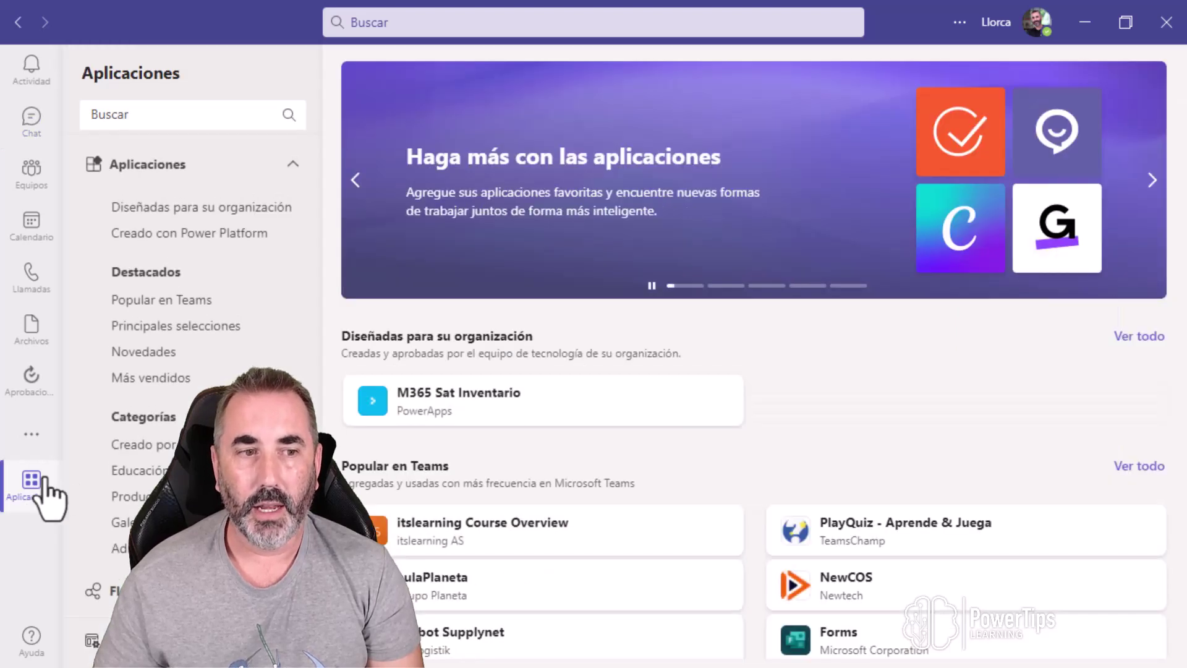
pyautogui.click(291, 169)
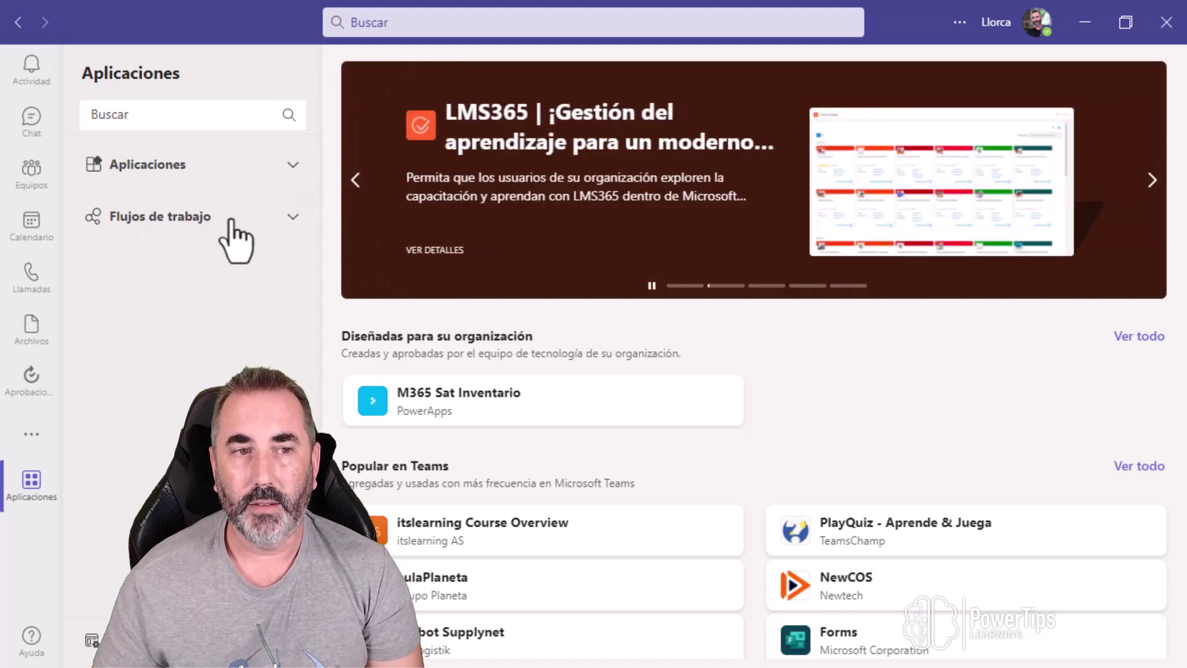
pyautogui.click(282, 217)
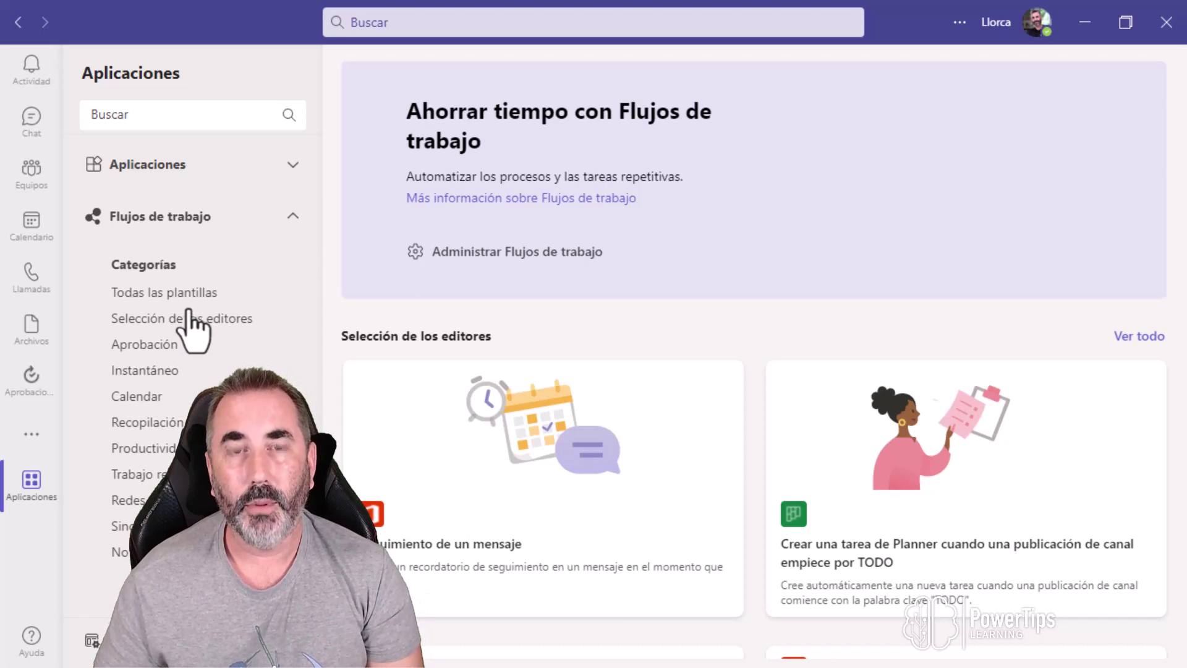
# Open the Power Automate app inside Teams and show its templates for creating a flow
pyautogui.click(29, 436)
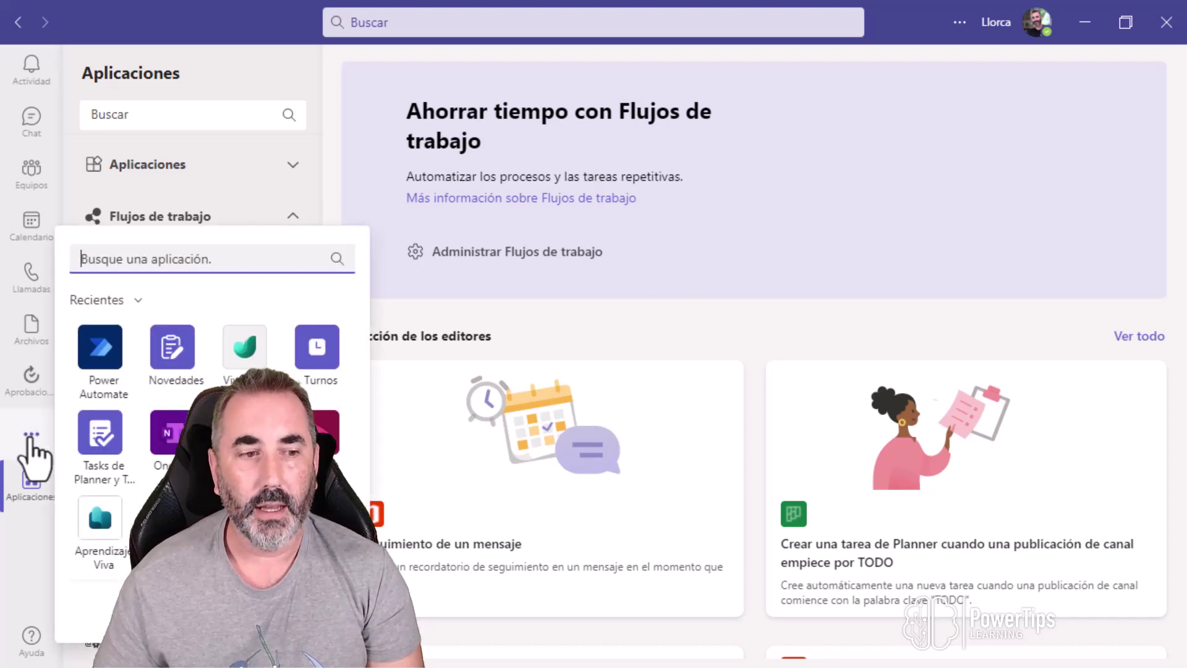
pyautogui.click(103, 355)
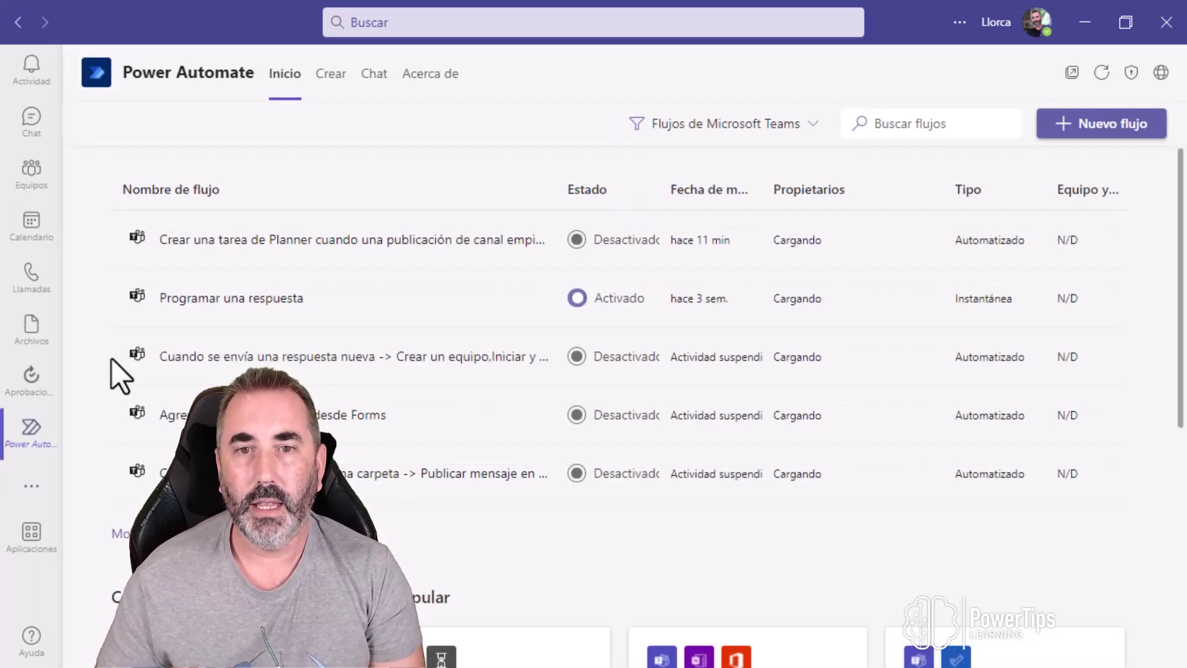
pyautogui.click(339, 93)
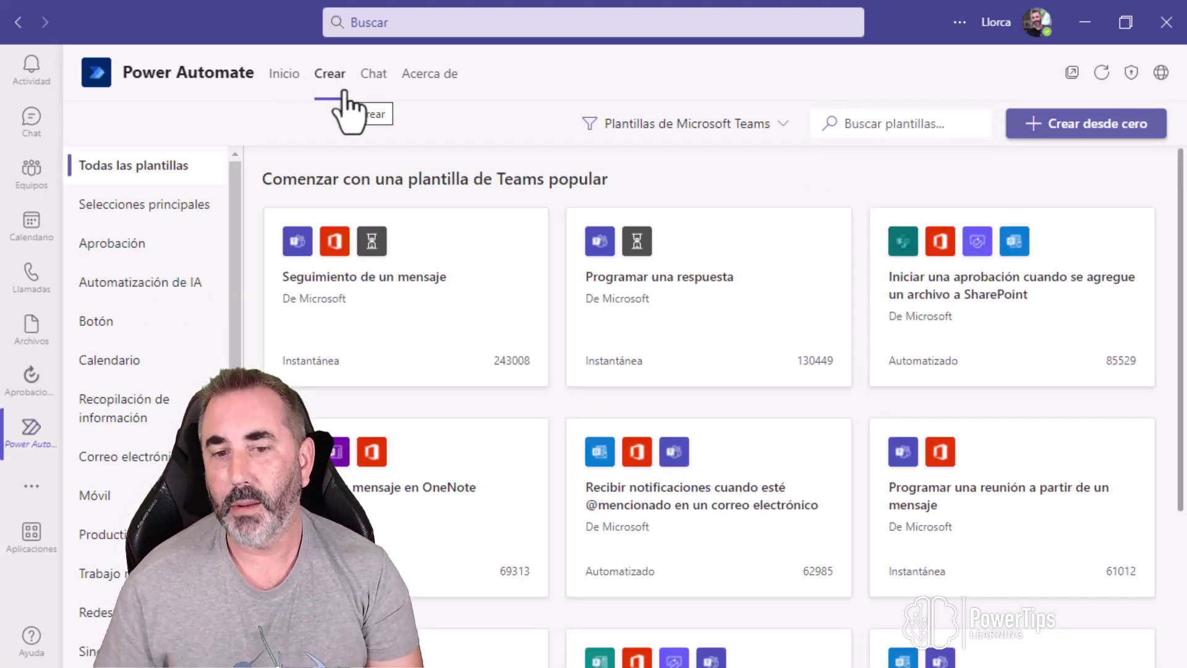
# Search the templates for TODO and choose "Crear una tarea de Planner cuando una publicación de canal empiece por TODO"
pyautogui.click(928, 130)
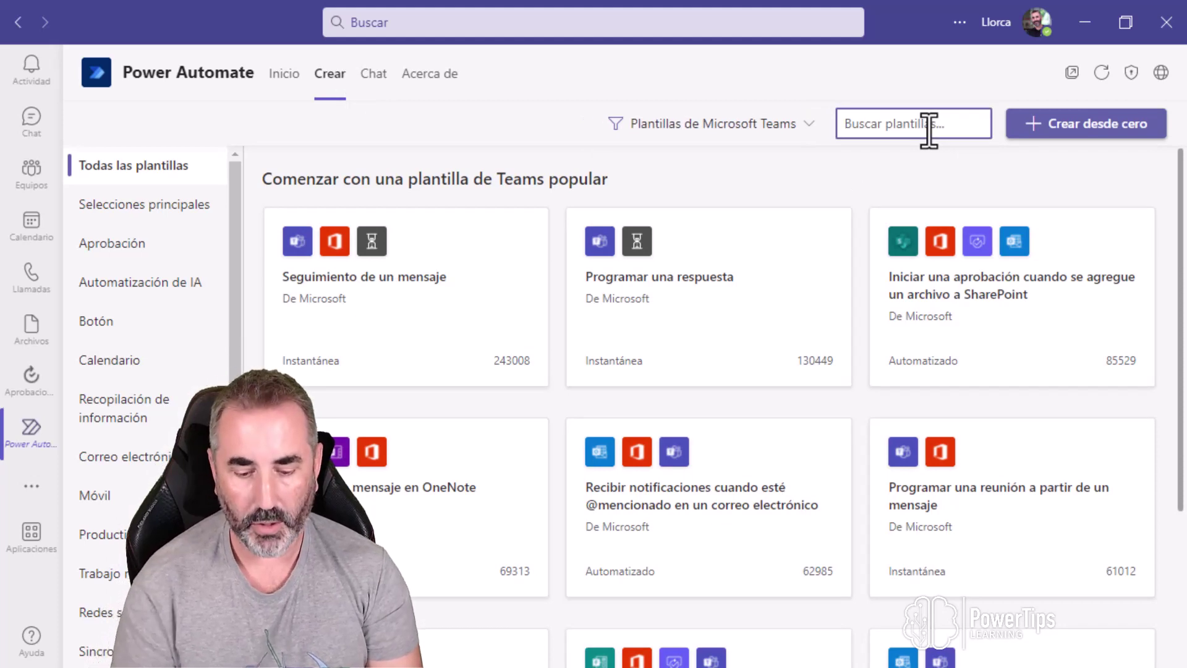
pyautogui.write('TODO')
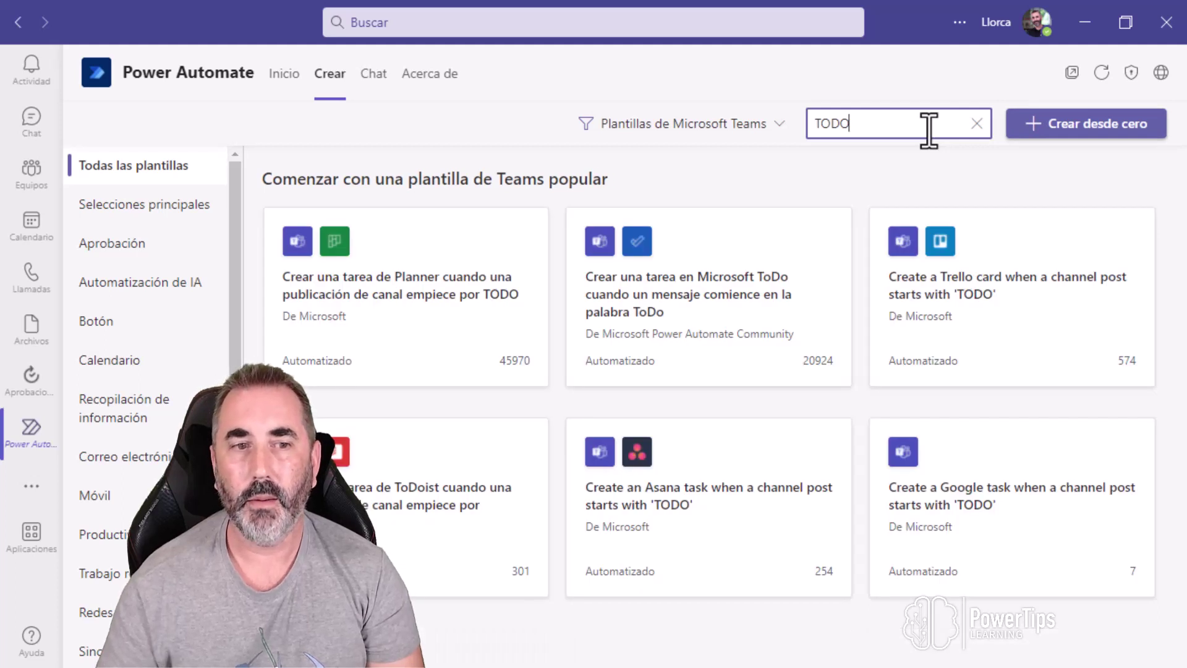
pyautogui.click(422, 313)
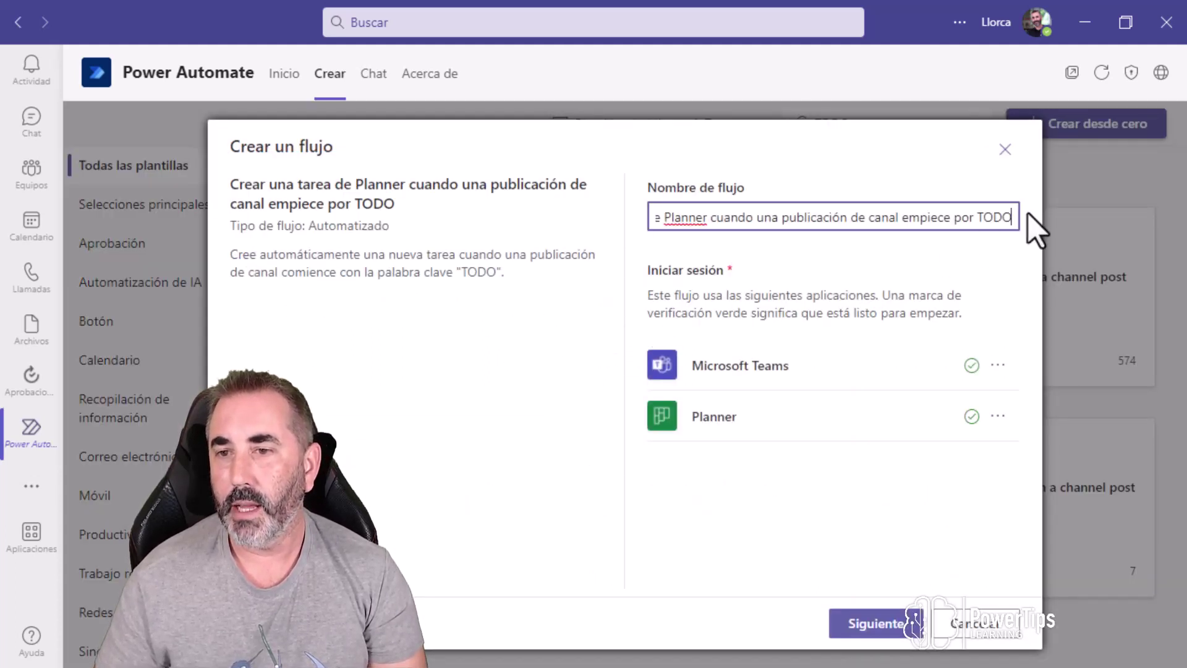
# Name the flow "PowerTips - TODO" and continue to its configuration
pyautogui.moveTo(1014, 219); pyautogui.dragTo(449, 208)
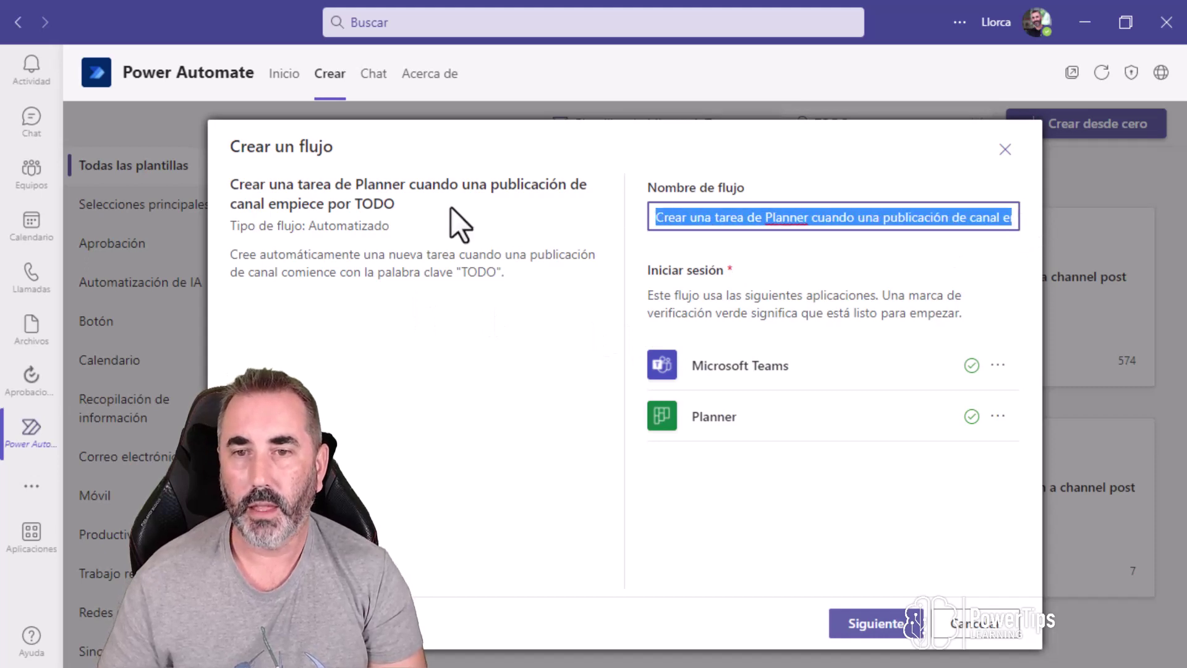
pyautogui.write('Po')
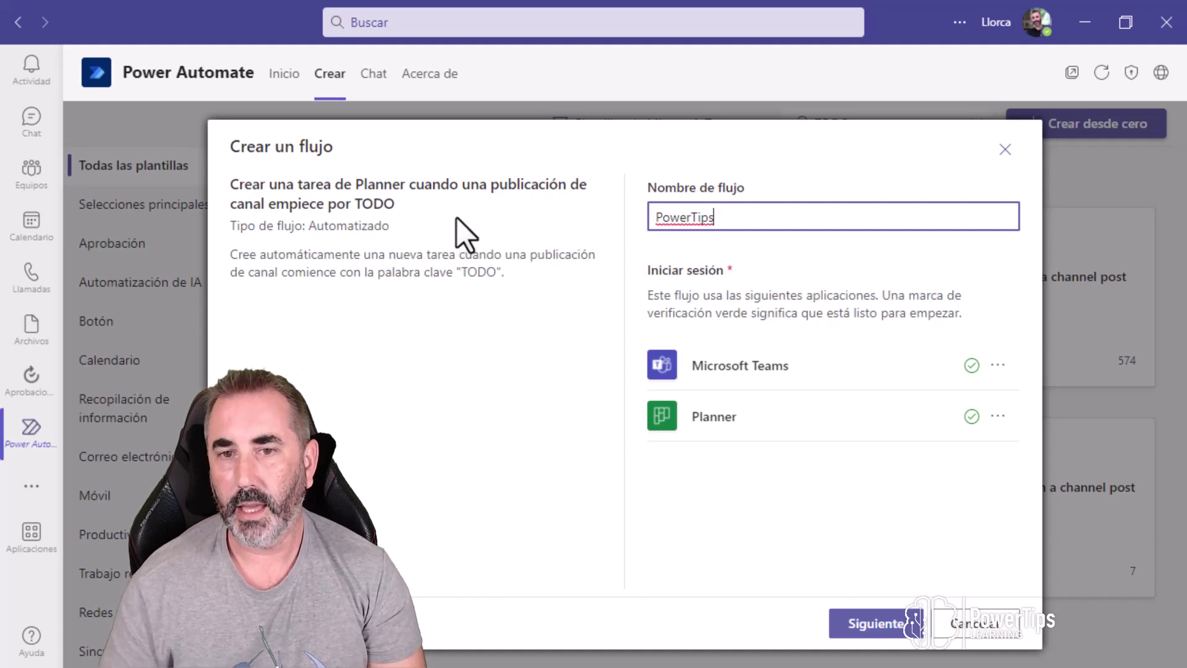
pyautogui.write('werTips -')
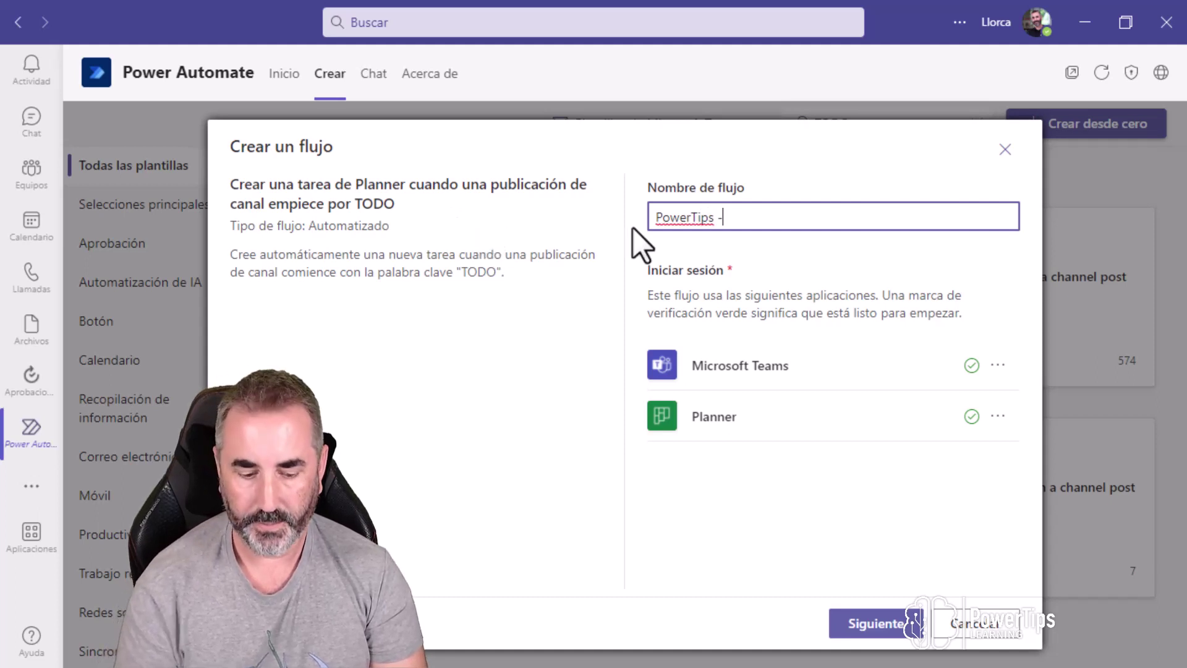
pyautogui.write(' TODO')
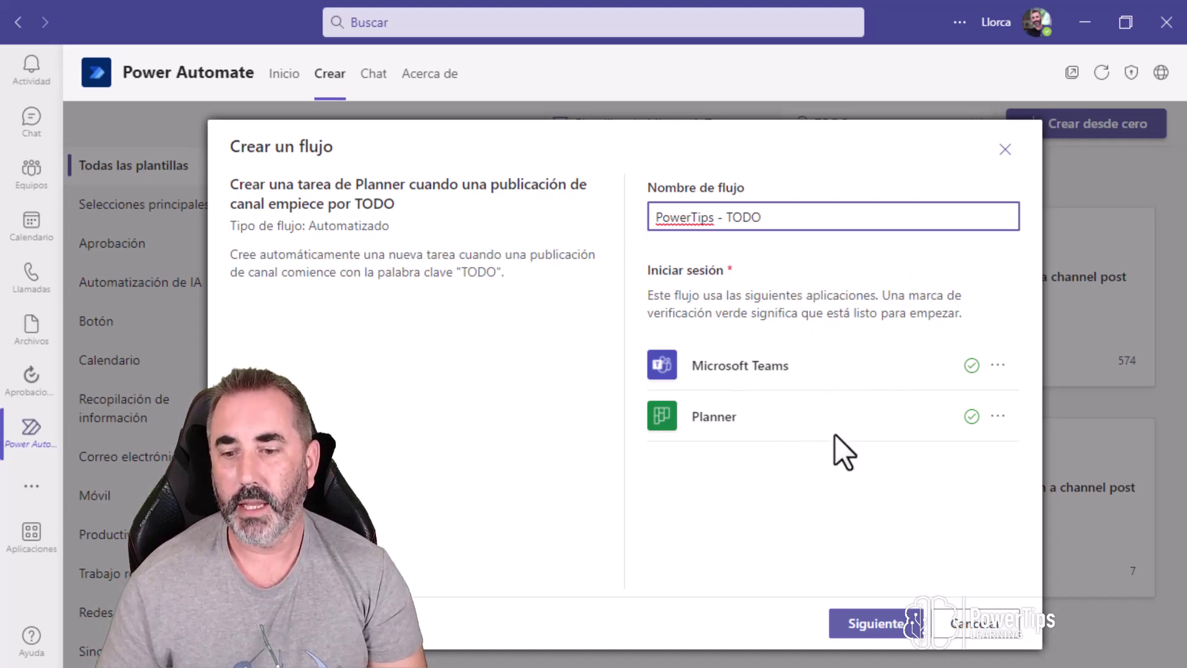
pyautogui.click(875, 623)
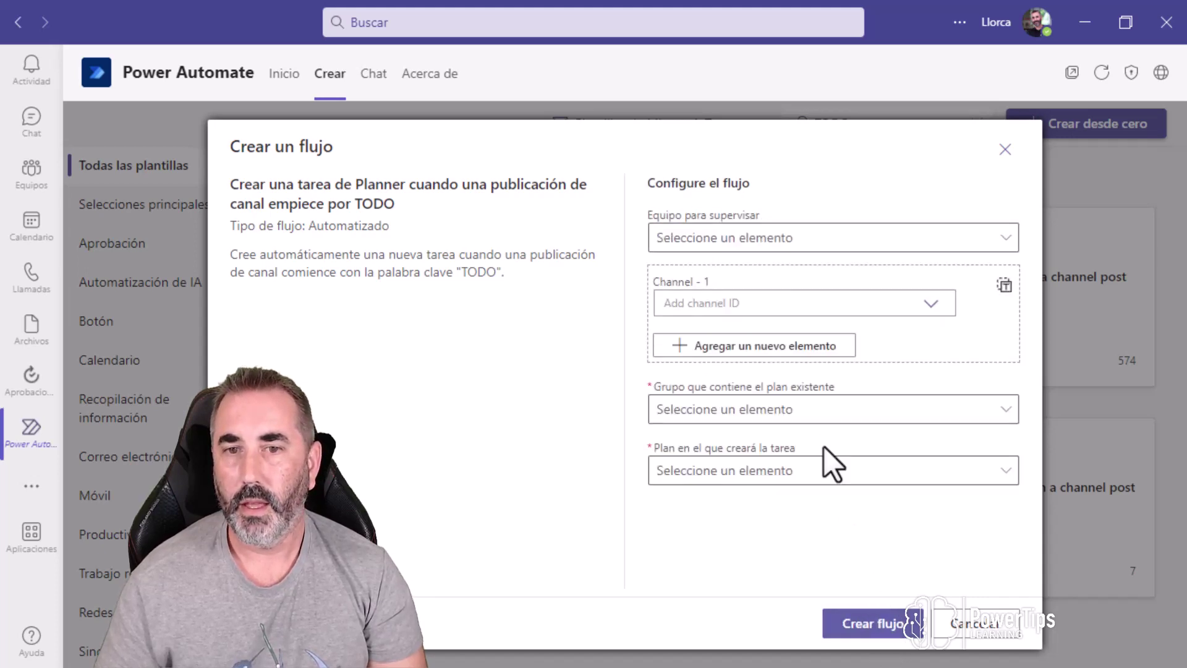
# Choose Soporte as the team the flow monitors
pyautogui.click(704, 242)
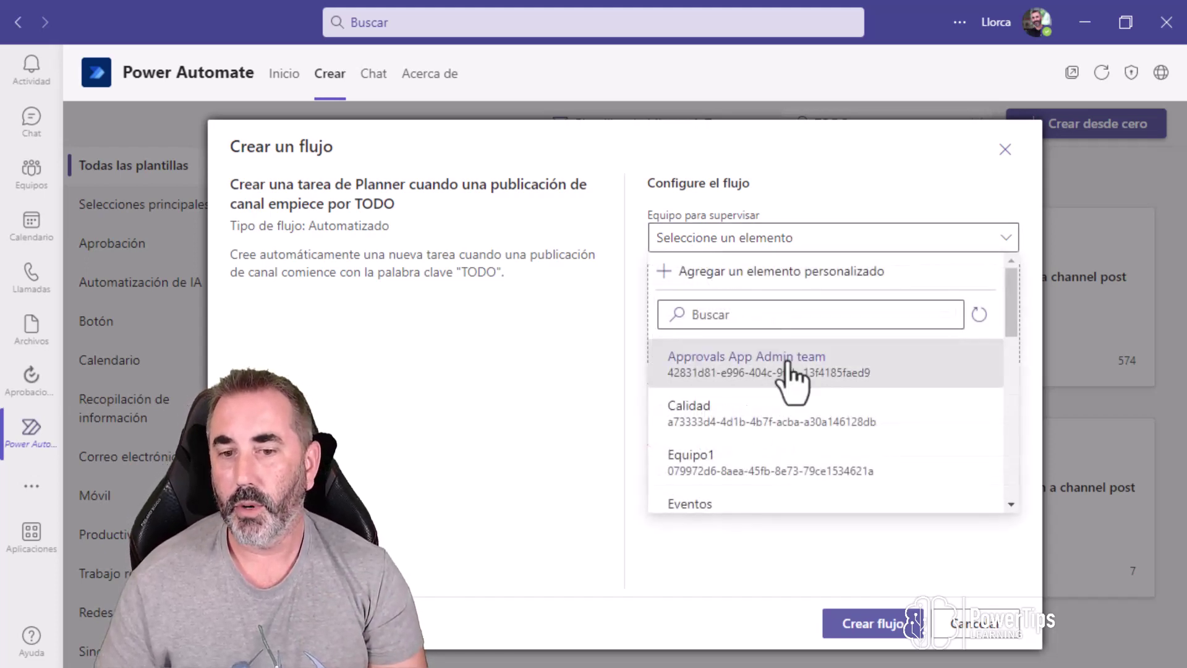
pyautogui.scroll(-10, 788, 362)
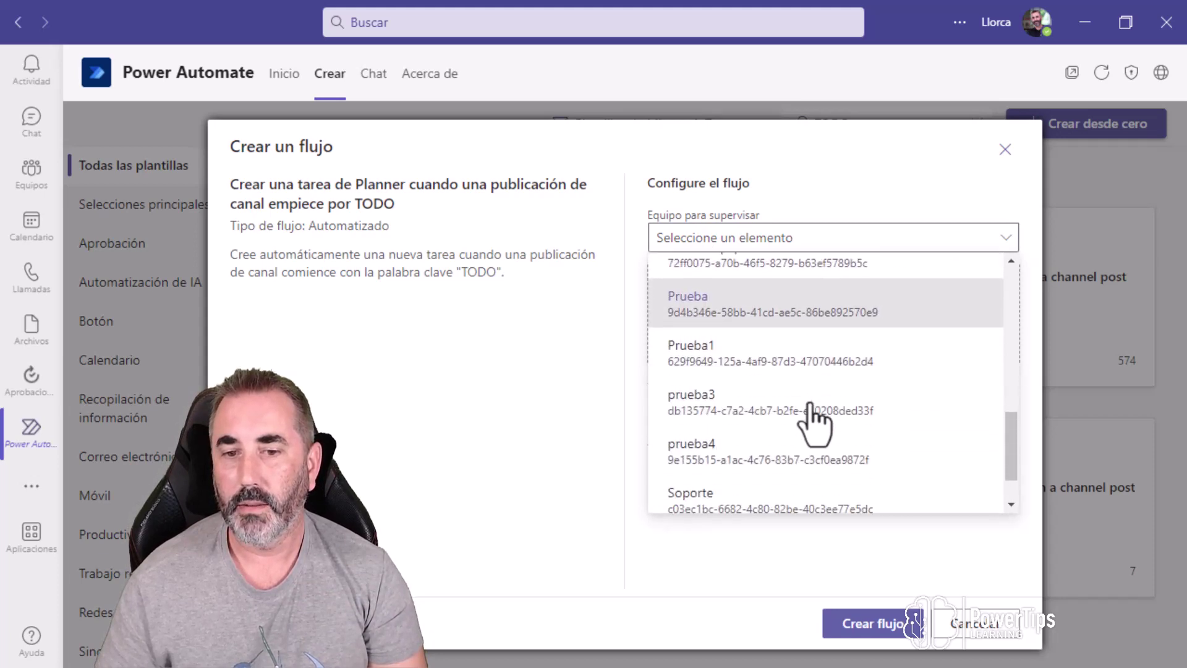
pyautogui.click(721, 499)
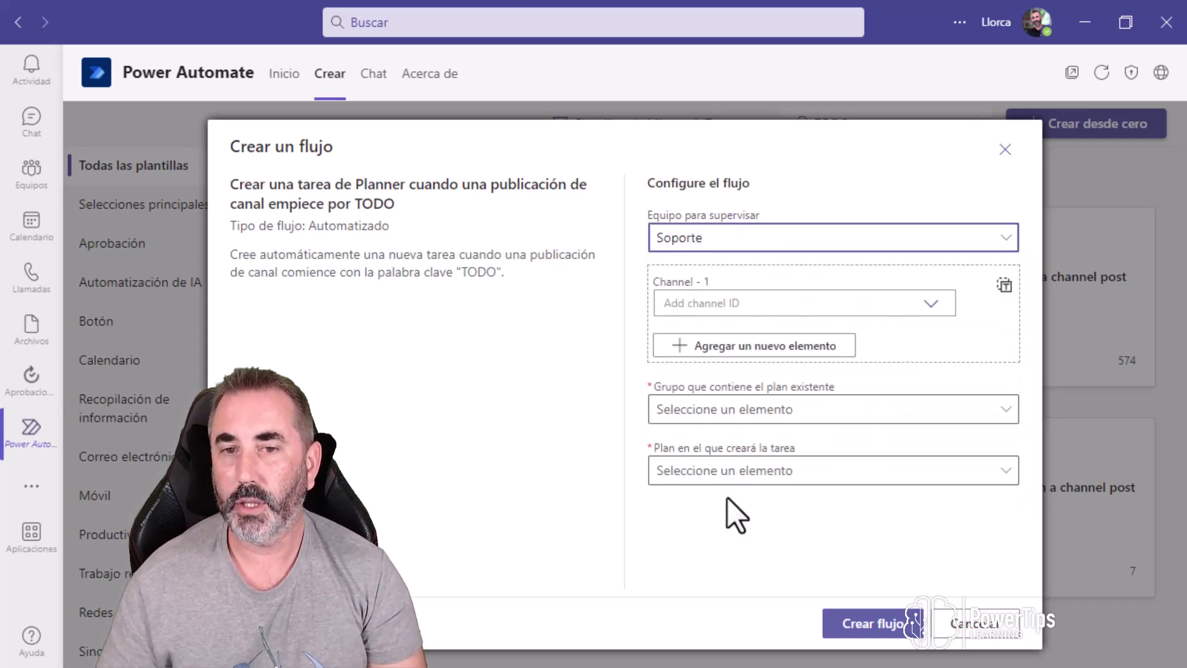
# Set the flow to monitor the General channel of the Calidad team
pyautogui.click(949, 247)
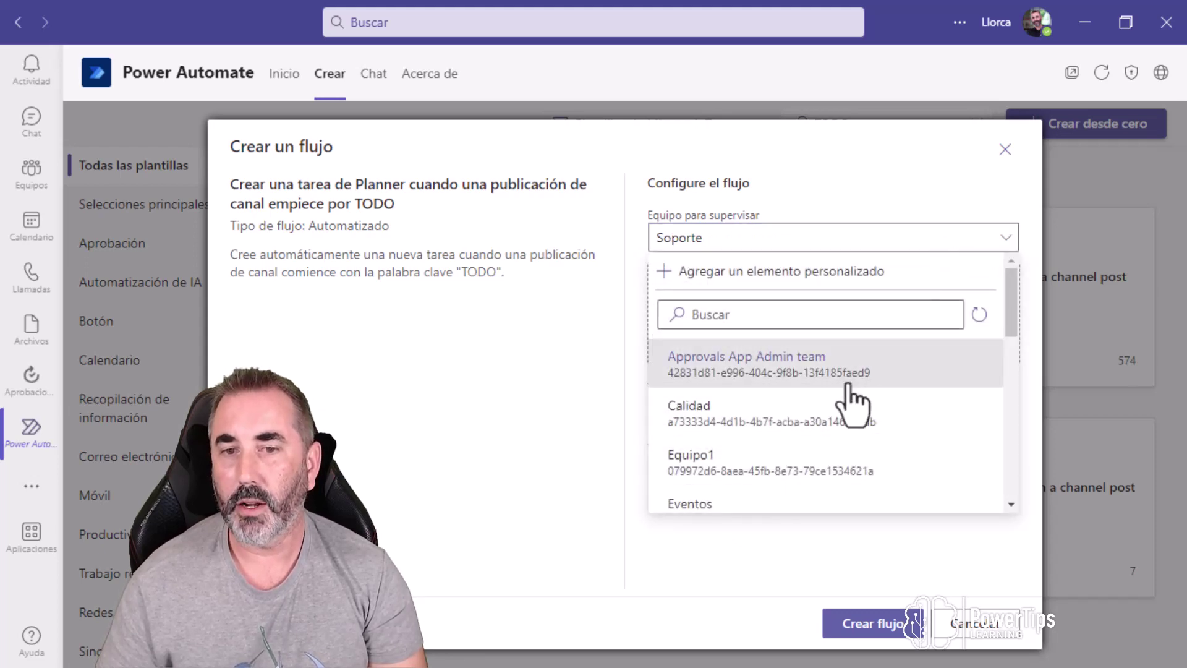
pyautogui.scroll(-2, 852, 405)
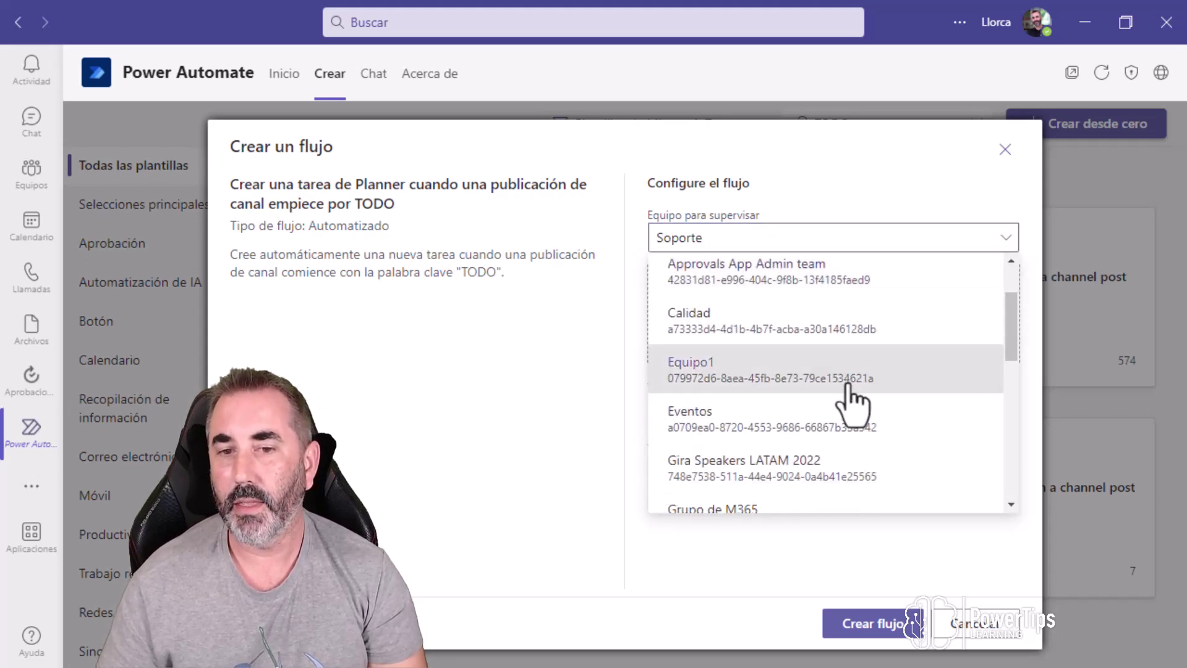
pyautogui.click(814, 332)
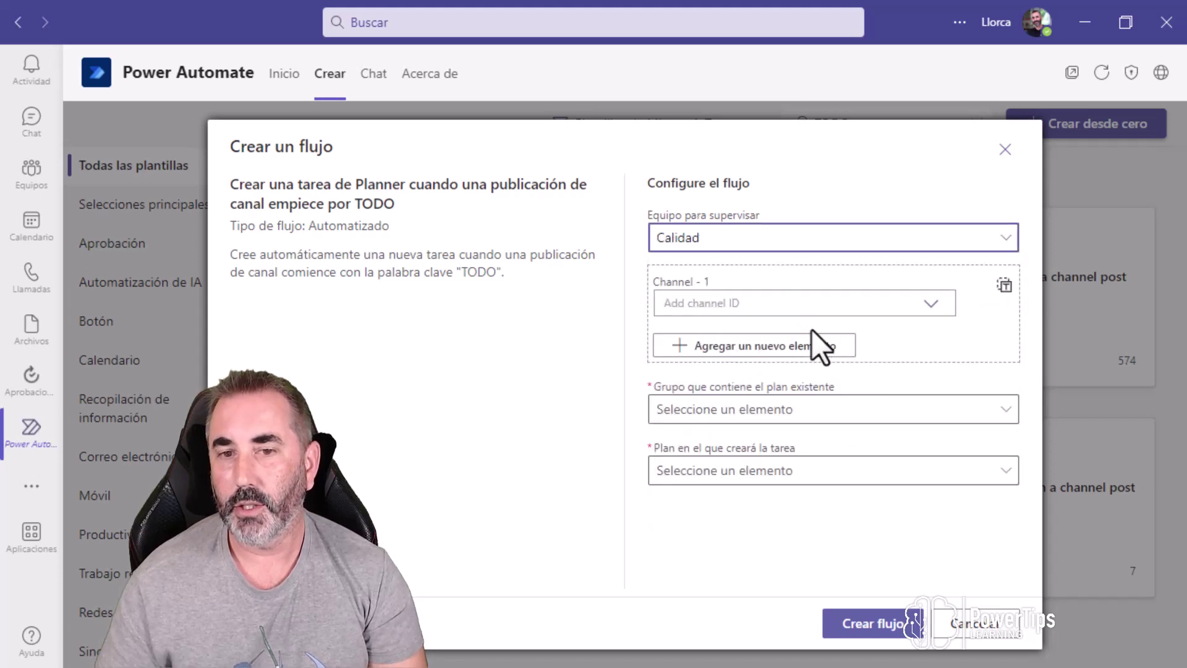
pyautogui.click(931, 305)
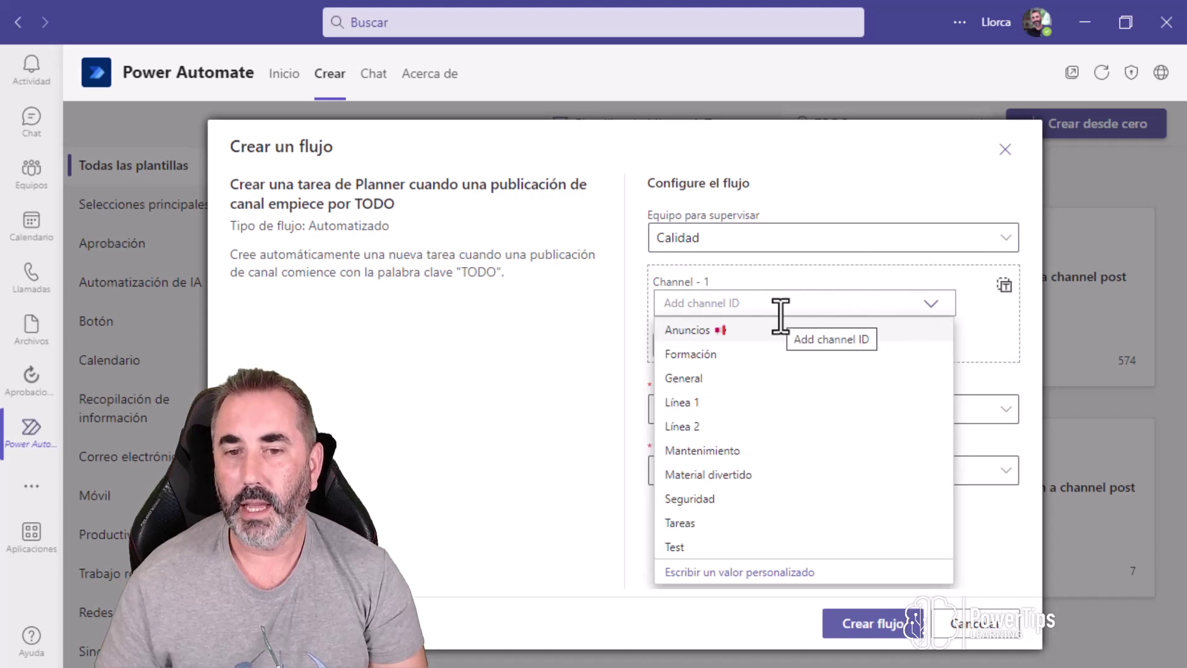
pyautogui.click(681, 378)
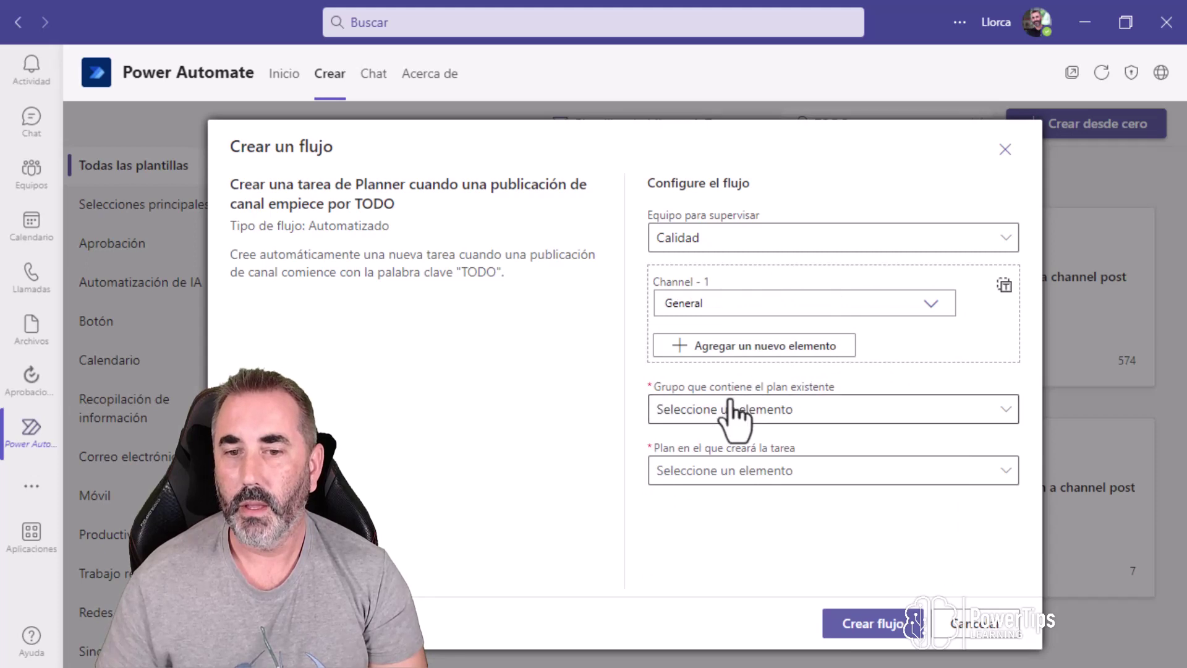
# Choose Soporte as both the group and the plan for the new tasks, and create the flow
pyautogui.click(705, 412)
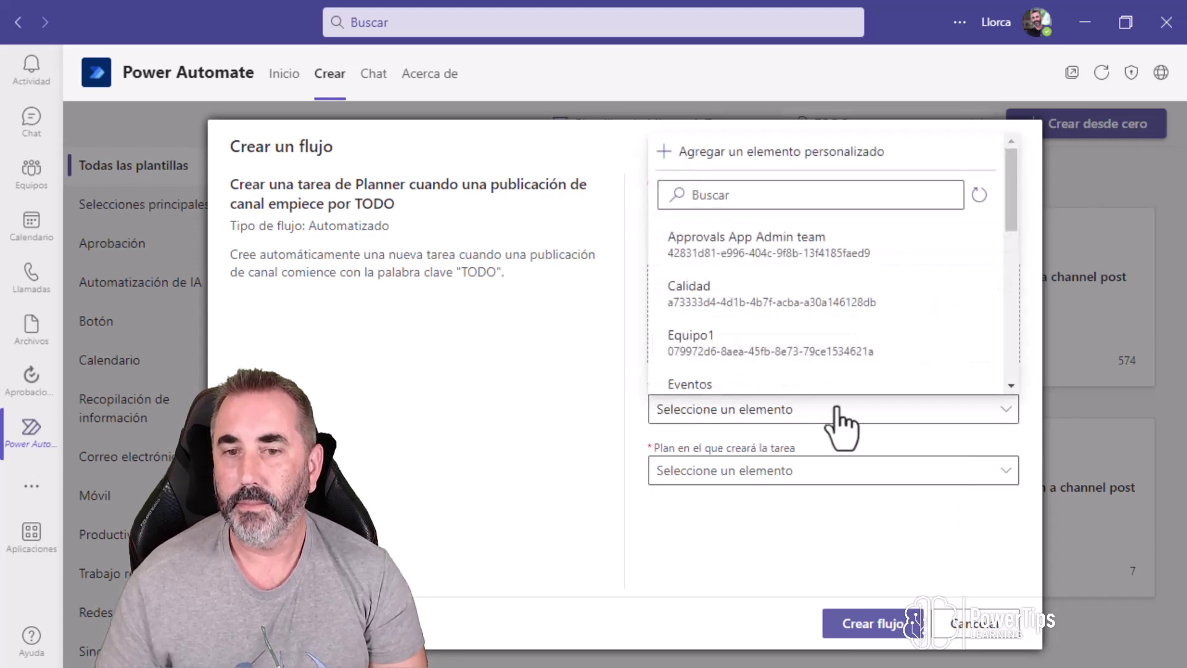
pyautogui.scroll(-3, 881, 335)
pyautogui.scroll(-5, 884, 335)
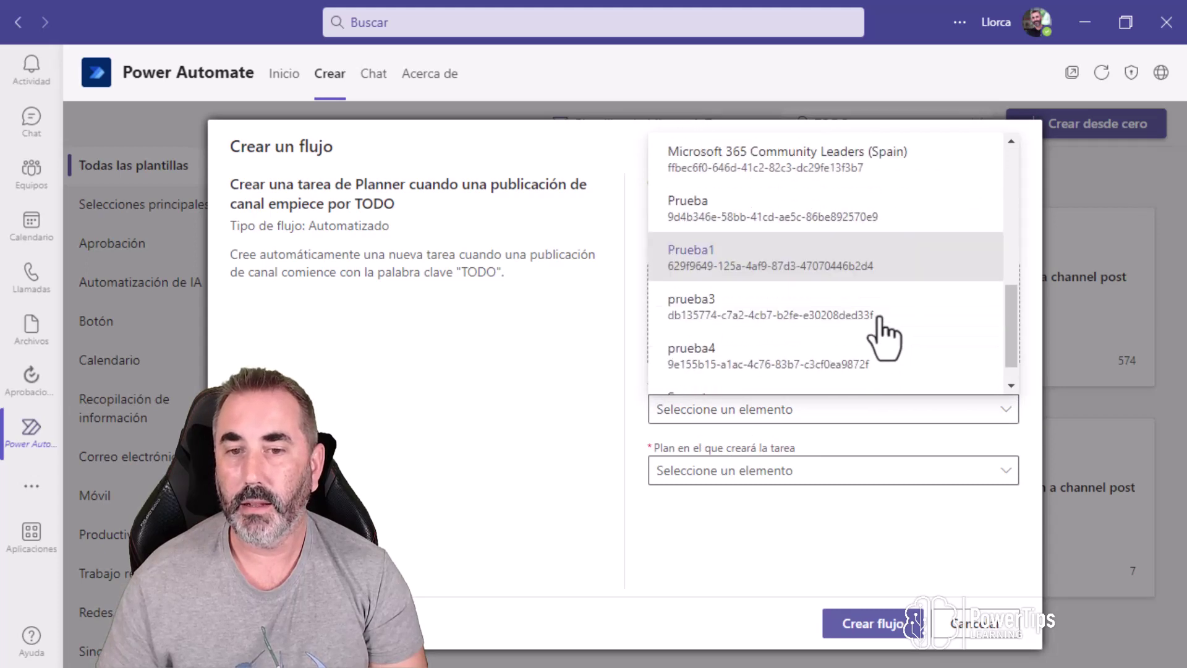
pyautogui.click(788, 390)
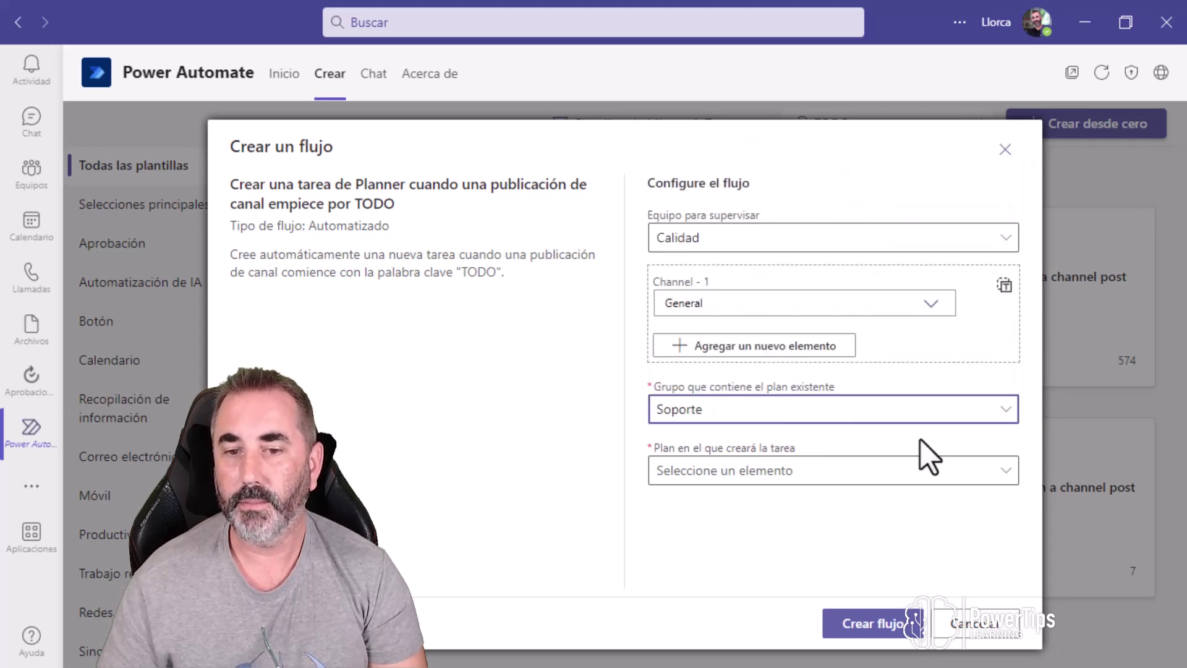
pyautogui.click(710, 477)
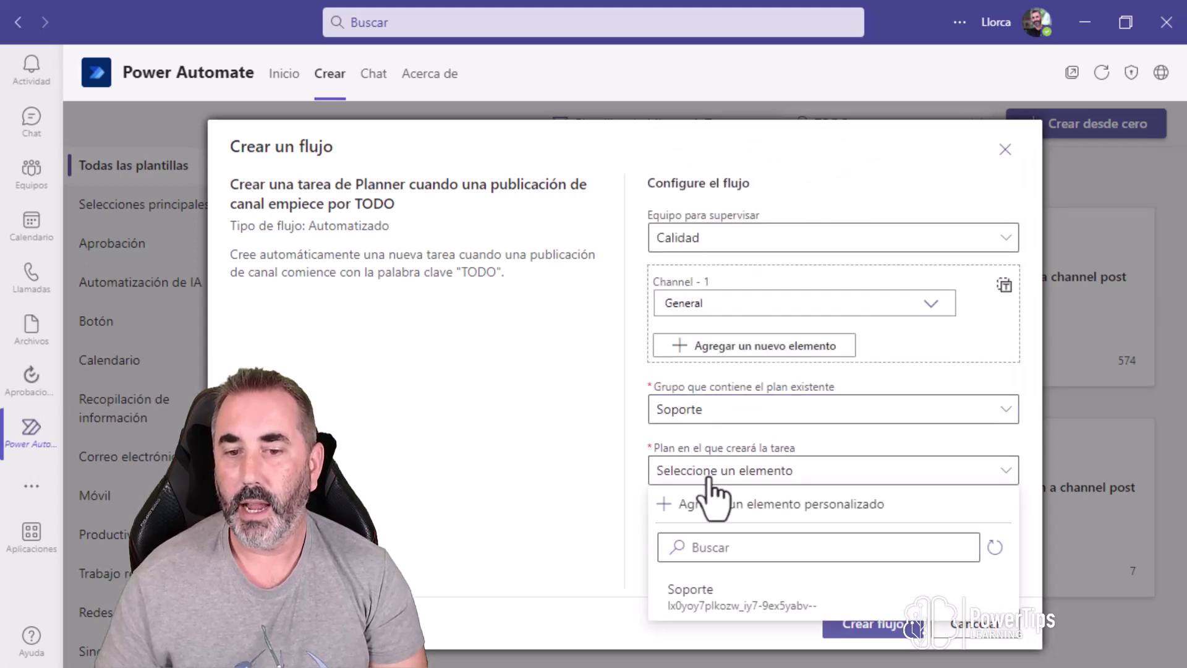
pyautogui.click(715, 615)
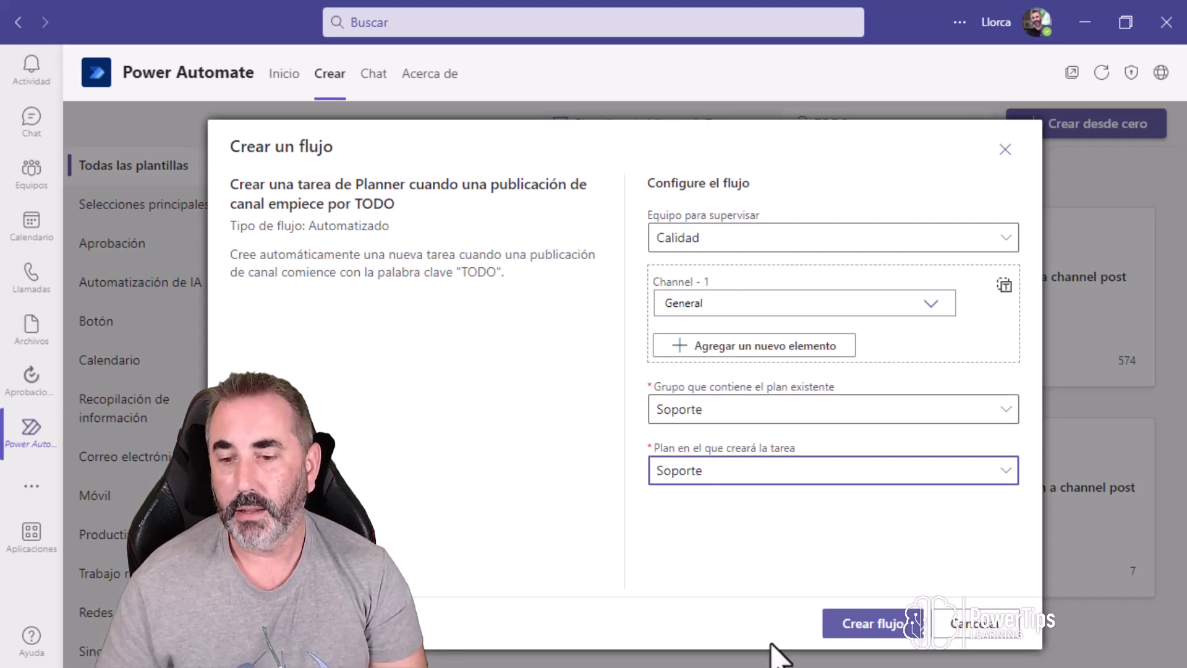
pyautogui.click(884, 634)
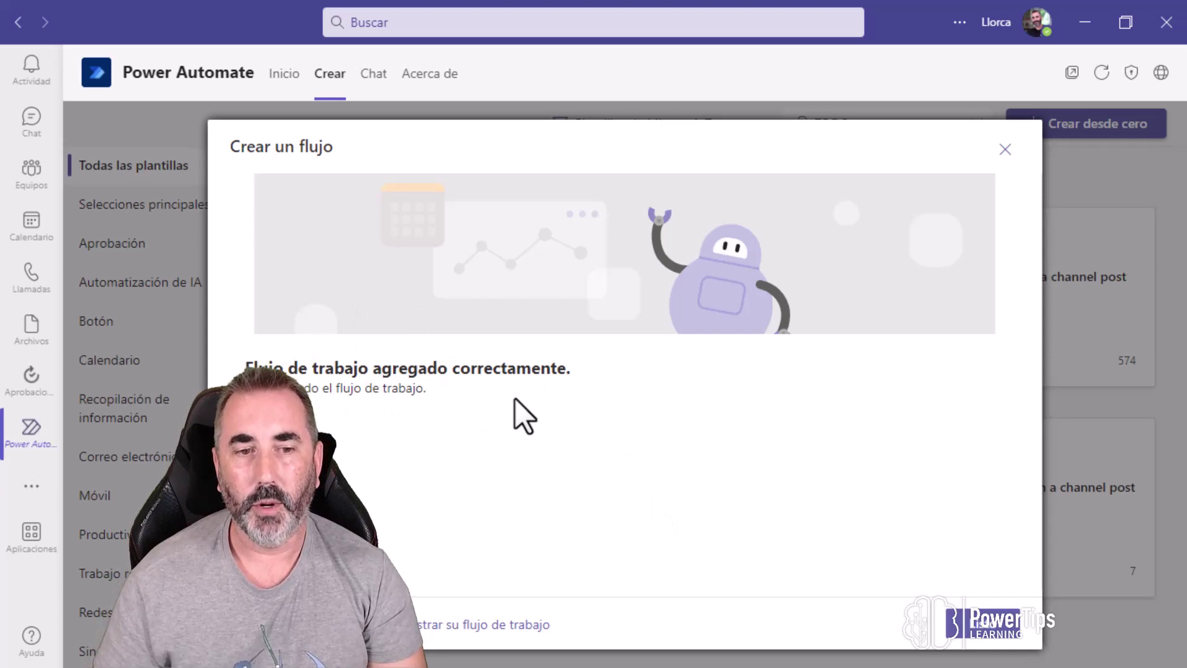
pyautogui.click(989, 640)
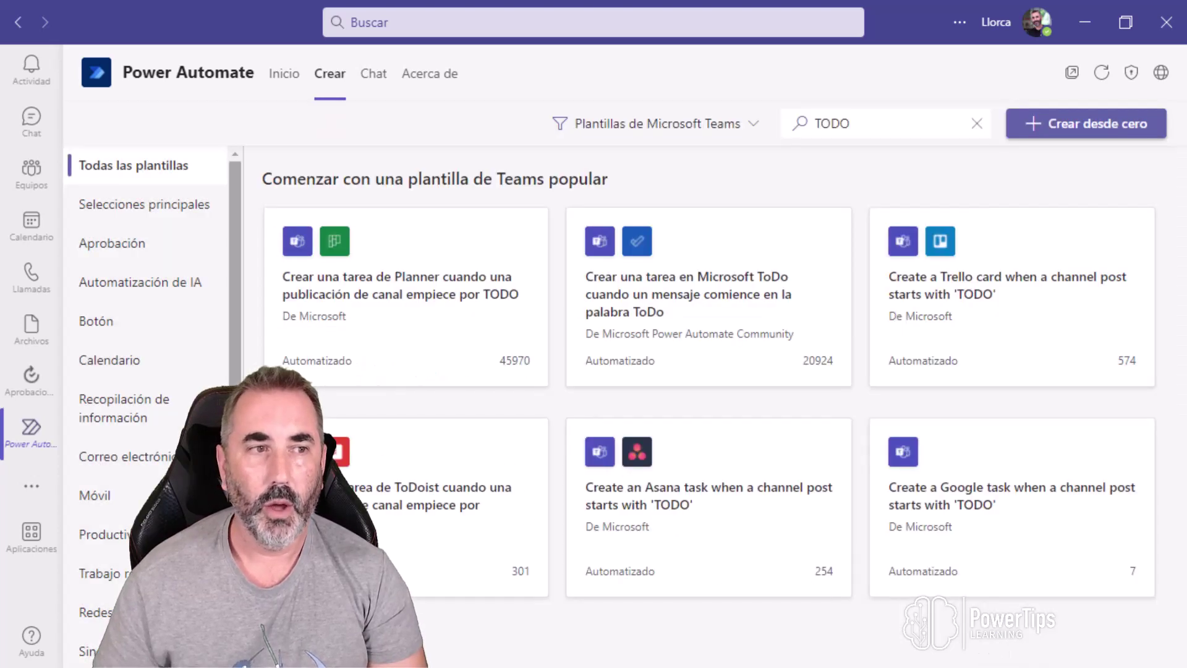
# Open the General channel of the Calidad team and start a new conversation
pyautogui.click(21, 180)
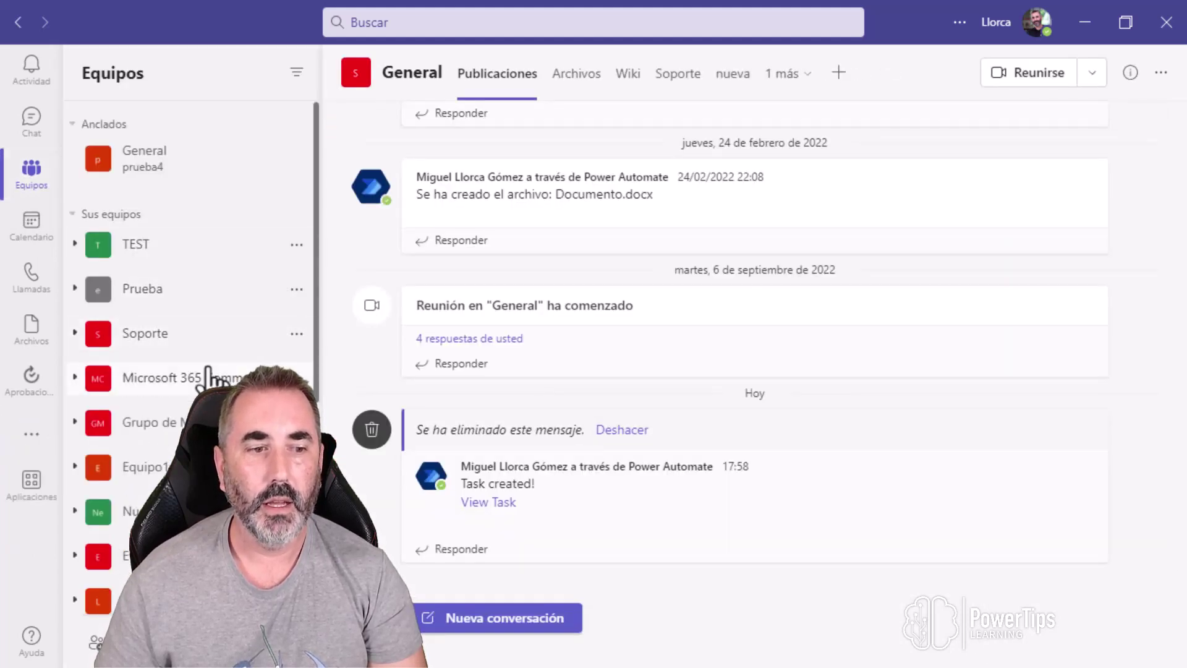
pyautogui.scroll(-3, 210, 374)
pyautogui.scroll(-3, 154, 473)
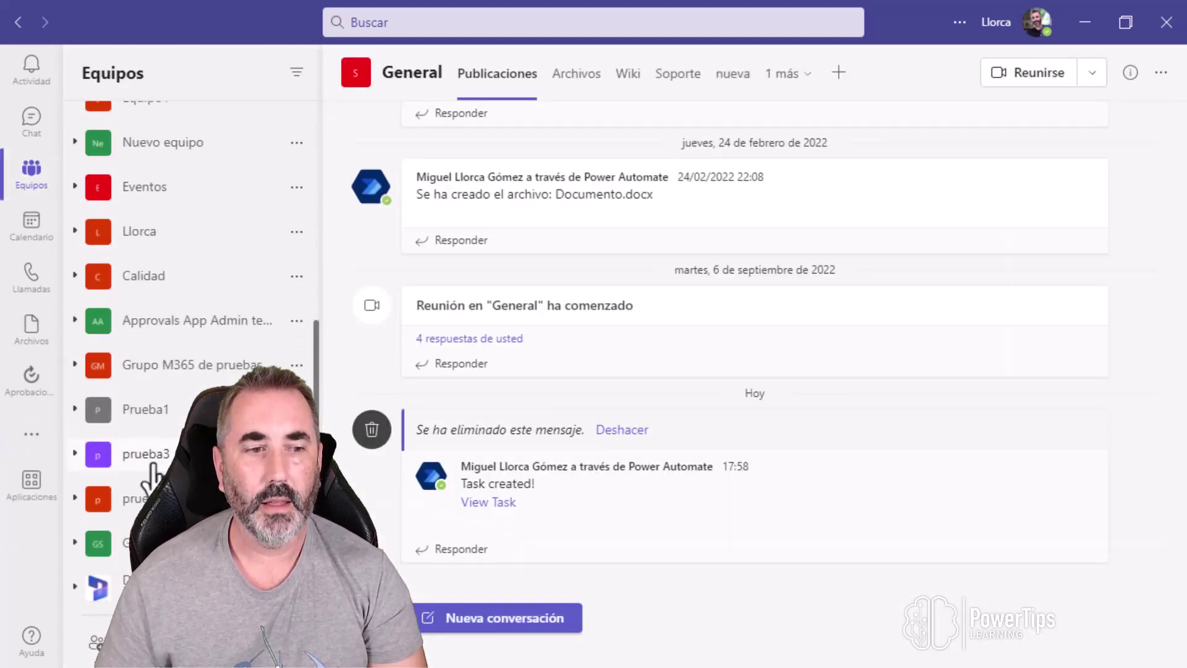
pyautogui.click(141, 282)
pyautogui.scroll(-2, 229, 339)
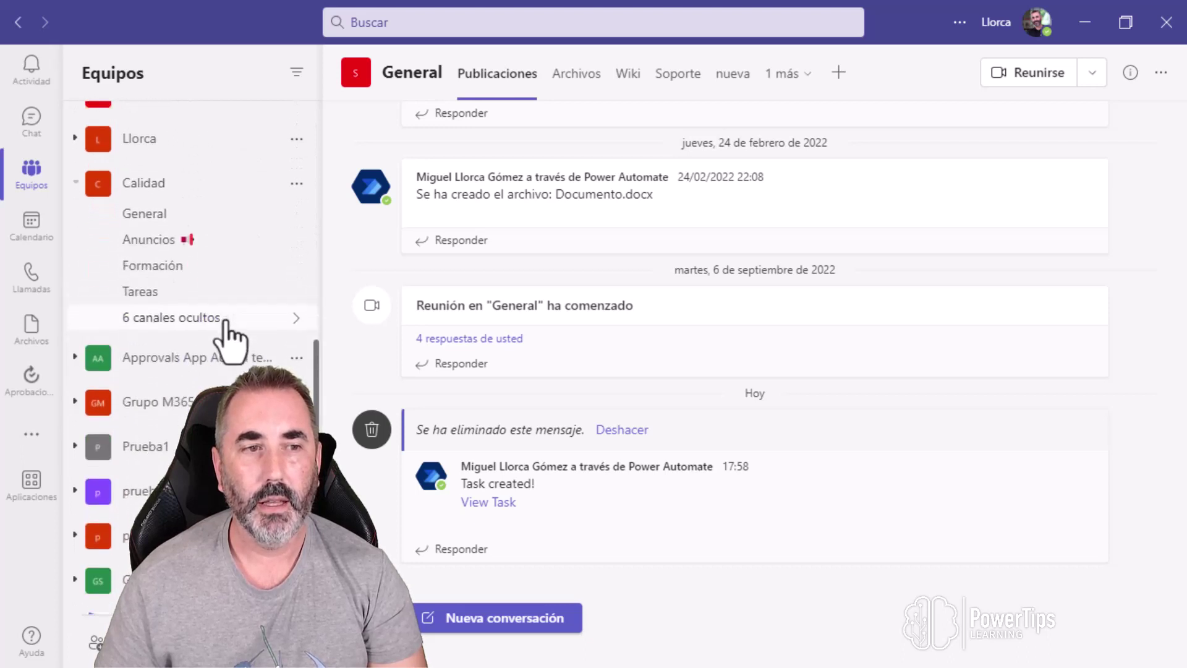
pyautogui.click(141, 213)
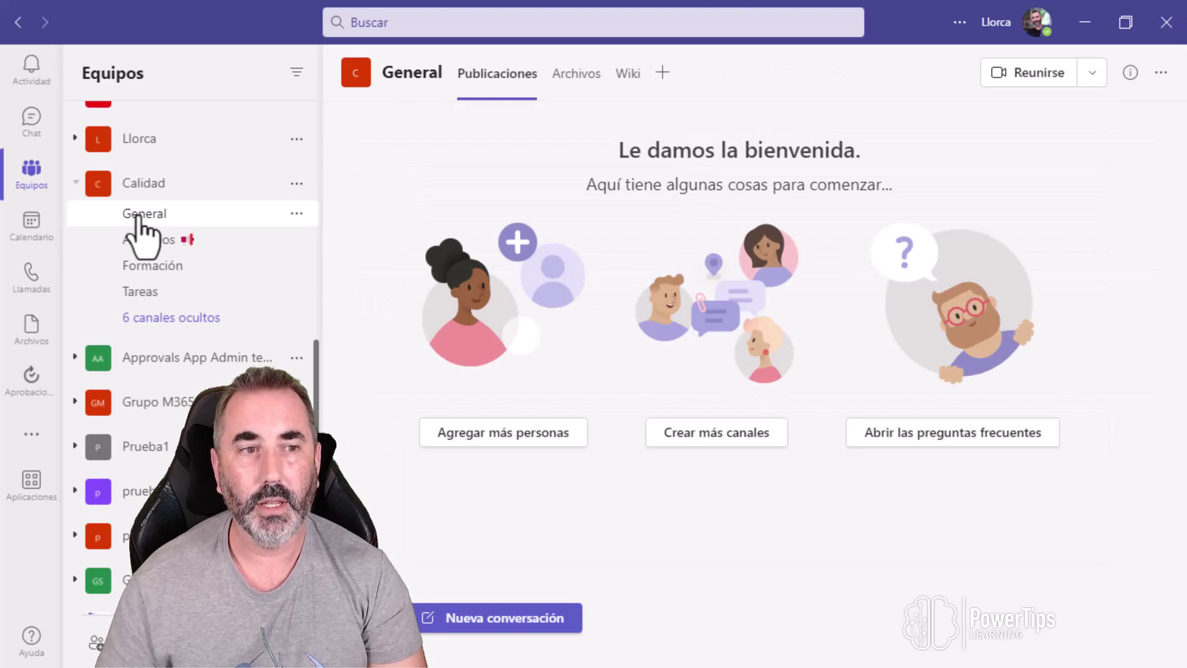
pyautogui.click(486, 621)
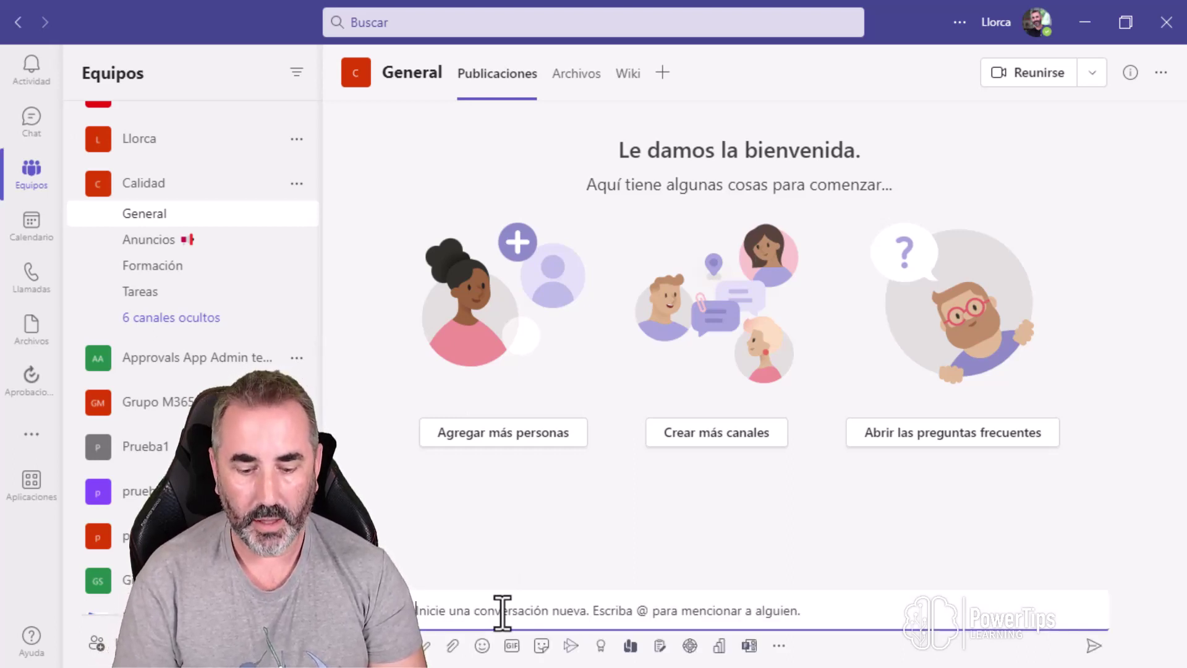
# Post "TODO Tarea generada automáticamente para realizar pruebas" in the channel, correcting the misspelled word with the spelling suggestion
pyautogui.write('T')
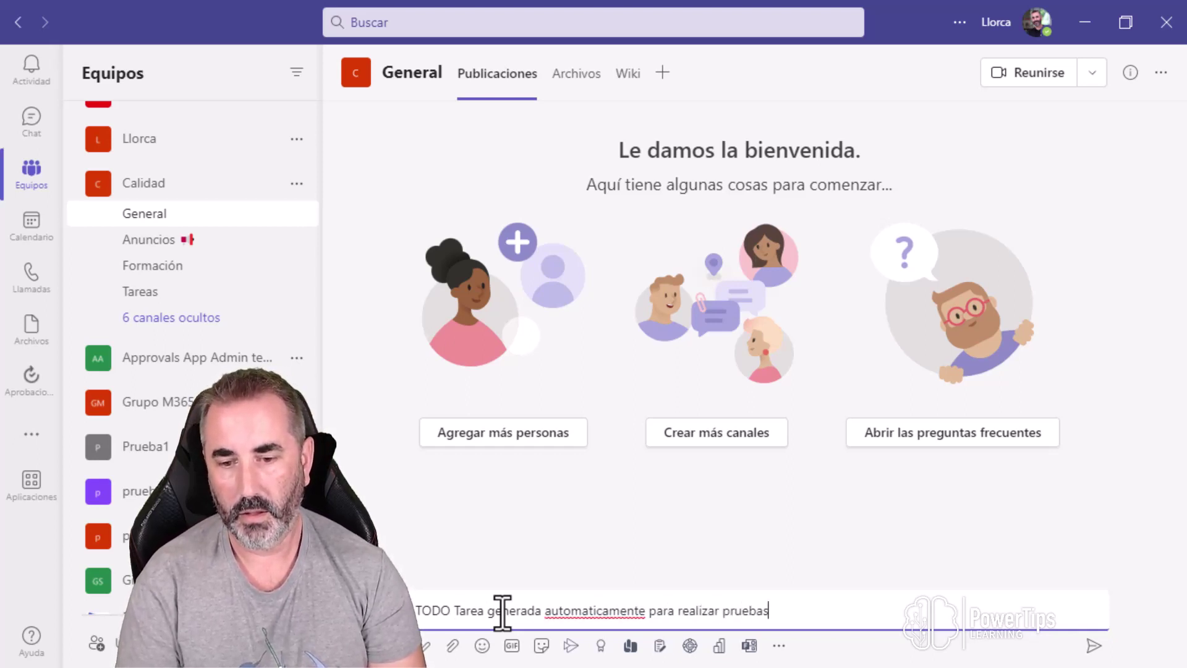
pyautogui.rightClick(613, 610)
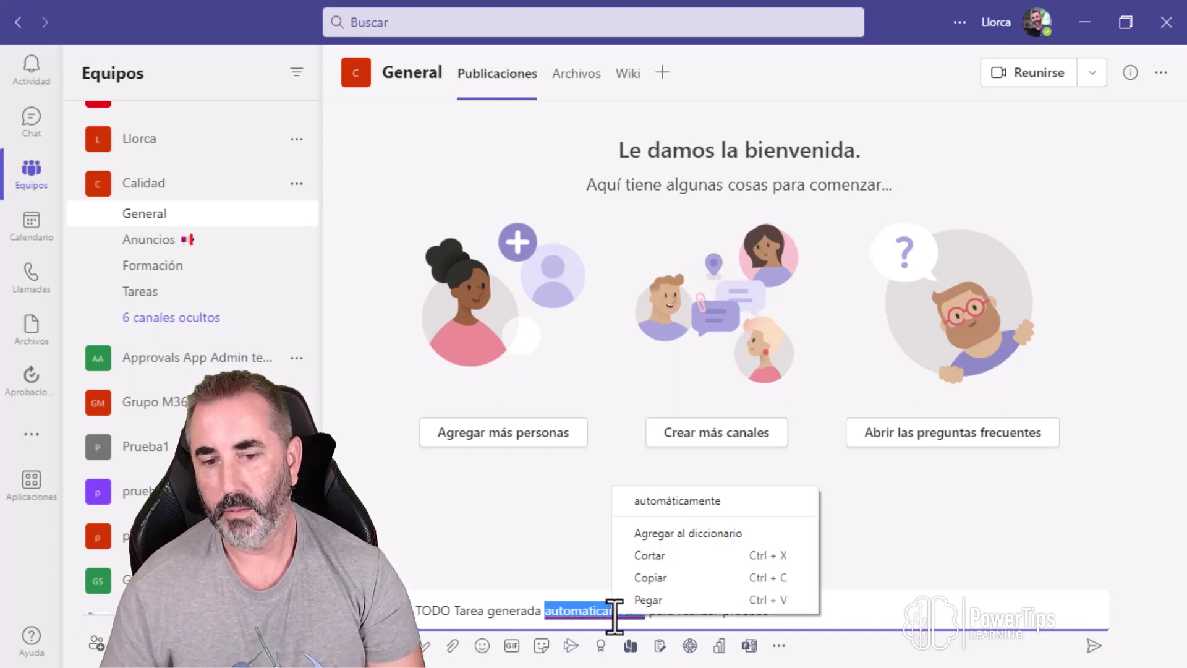
pyautogui.click(717, 499)
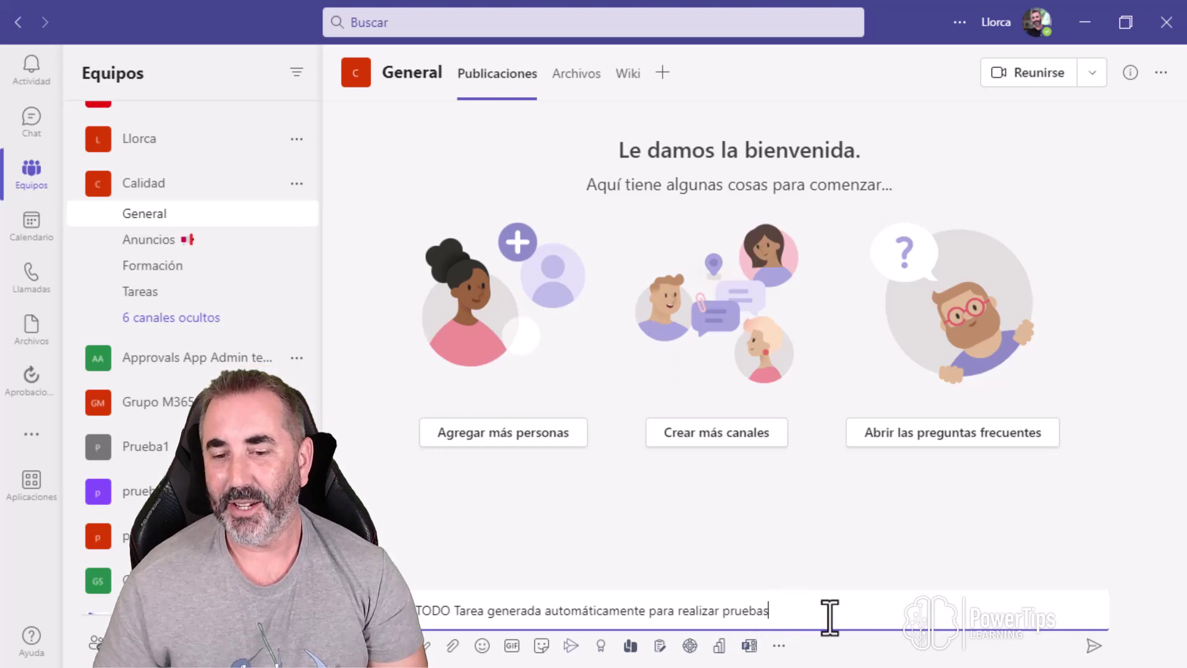
pyautogui.click(1093, 646)
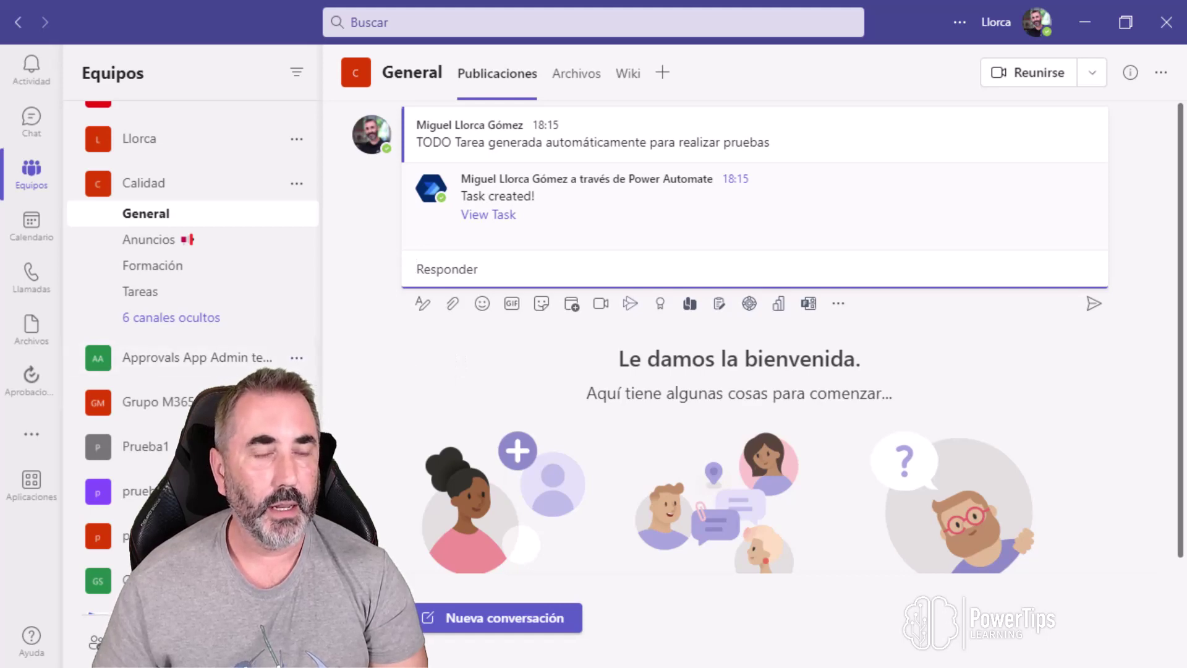
# Switch to Planner in the browser, open the Soporte plan, and inspect the details of the task generated from the post
pyautogui.moveTo(313, 180); pyautogui.dragTo(795, 166)
pyautogui.click(1075, 160)
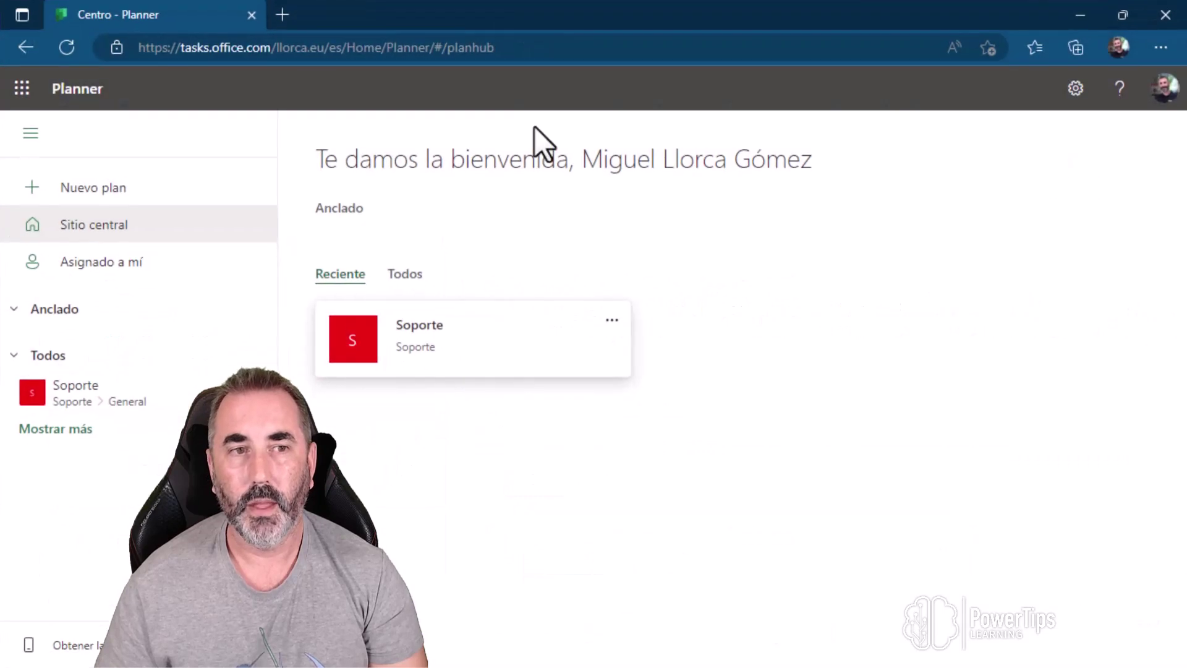
pyautogui.click(72, 395)
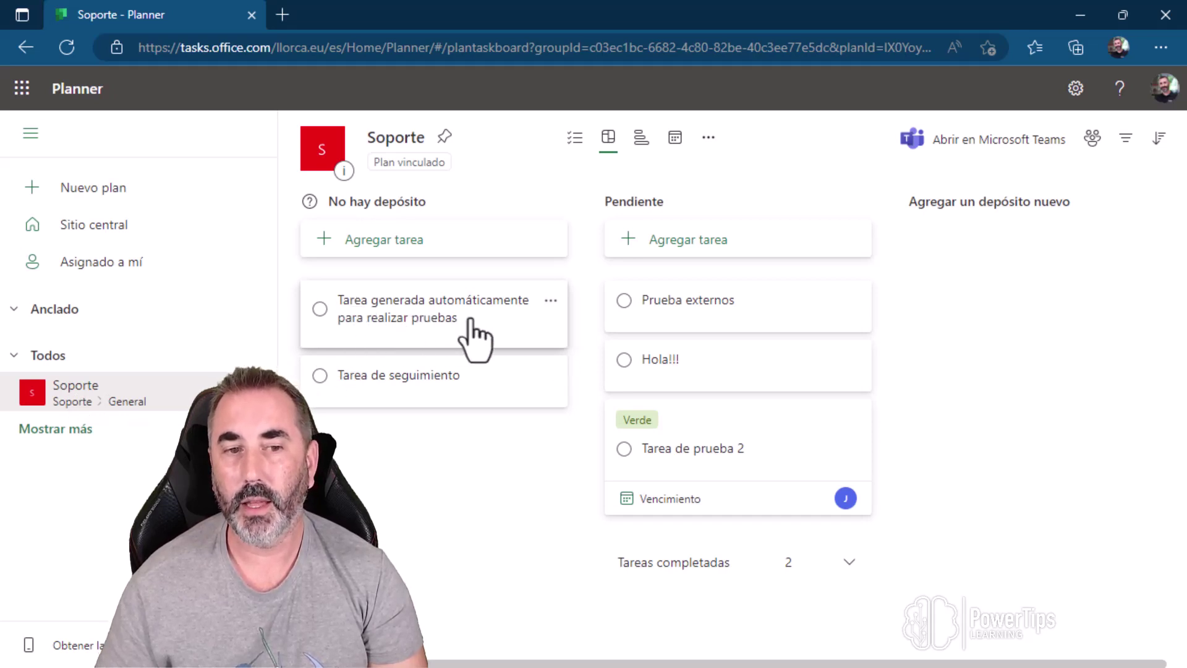
pyautogui.click(446, 315)
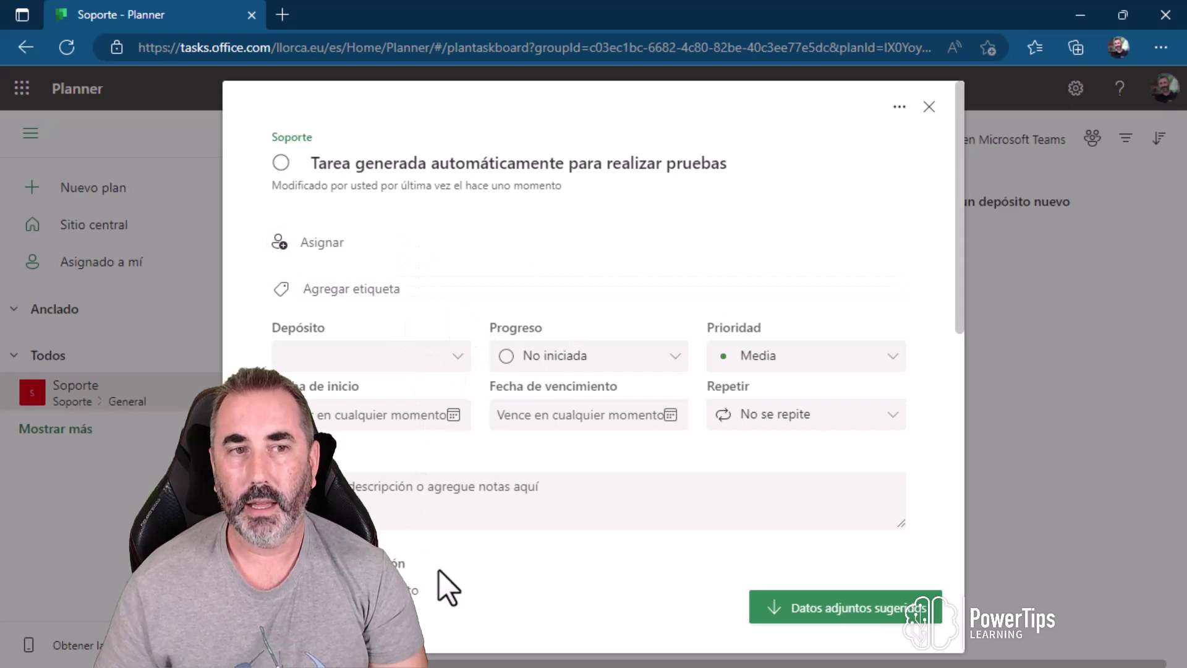
pyautogui.click(929, 107)
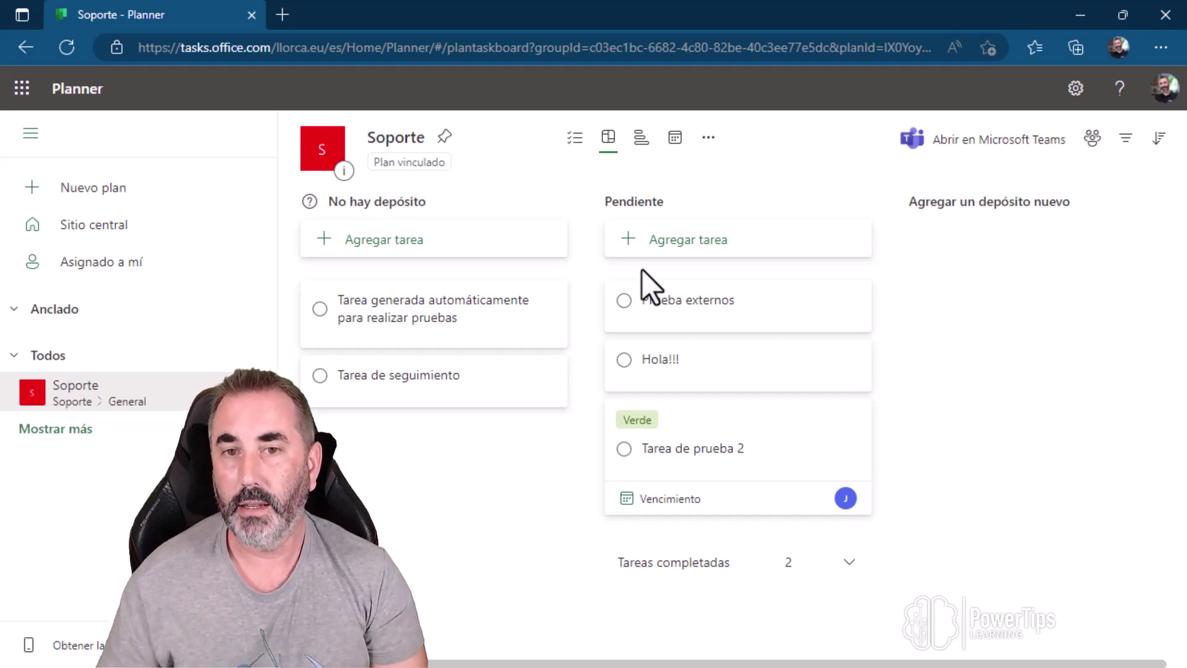
# Return to Teams, open the Power Automate app and refresh it to load the list of flows
pyautogui.click(1080, 15)
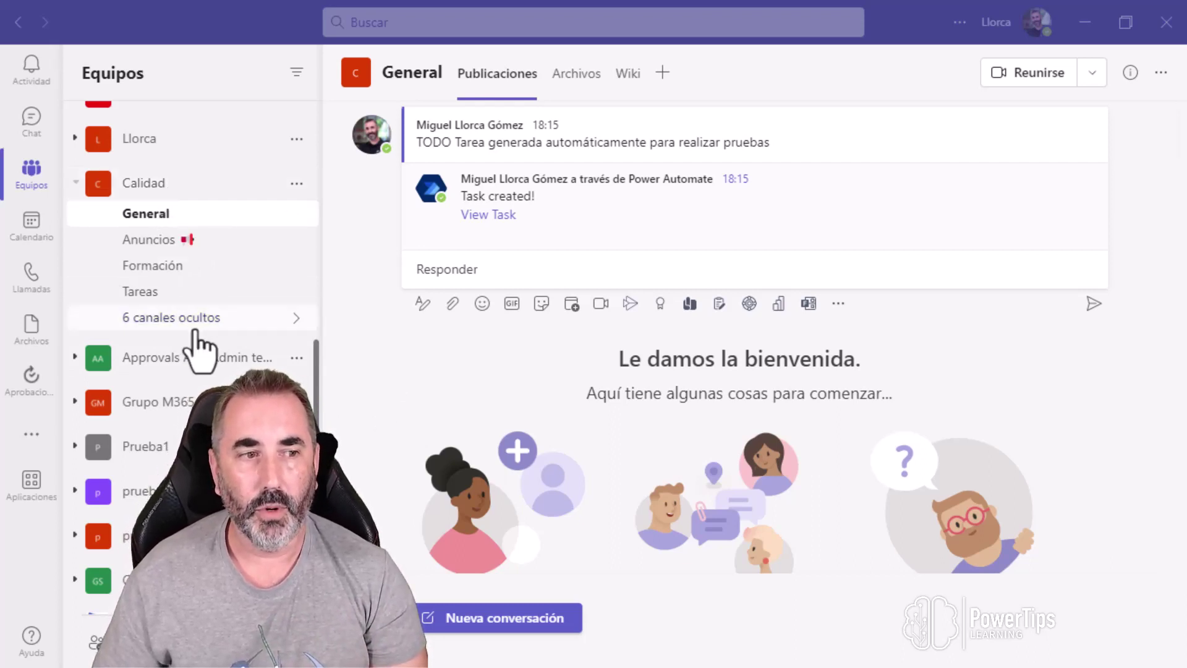
pyautogui.click(31, 436)
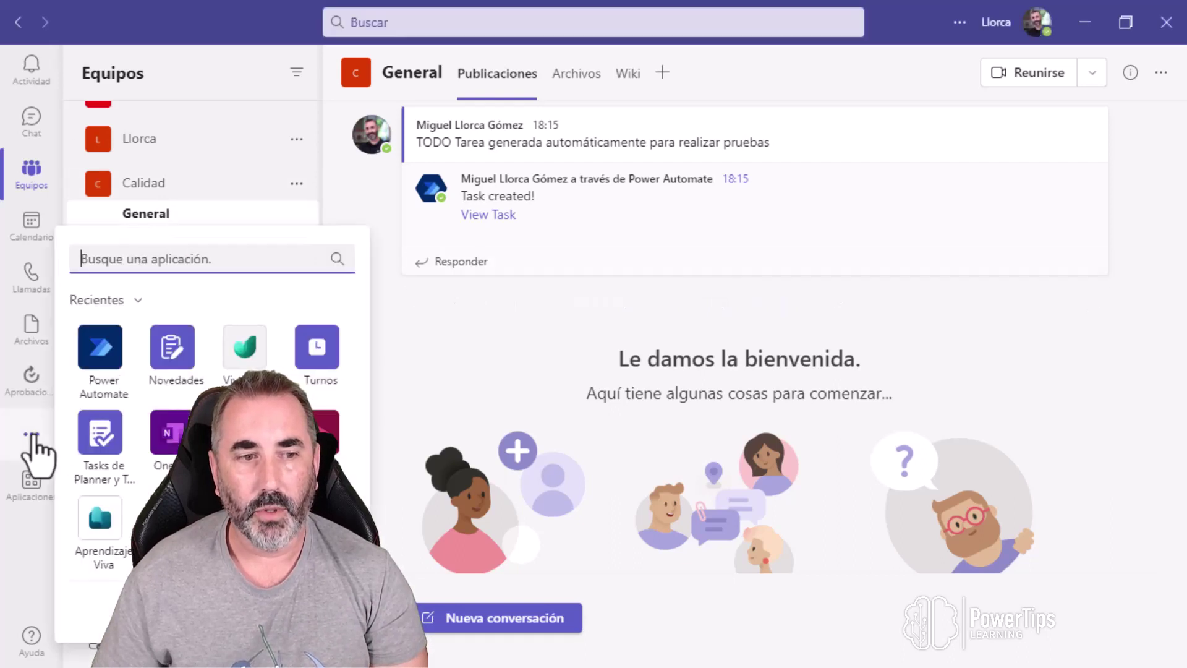
pyautogui.click(98, 343)
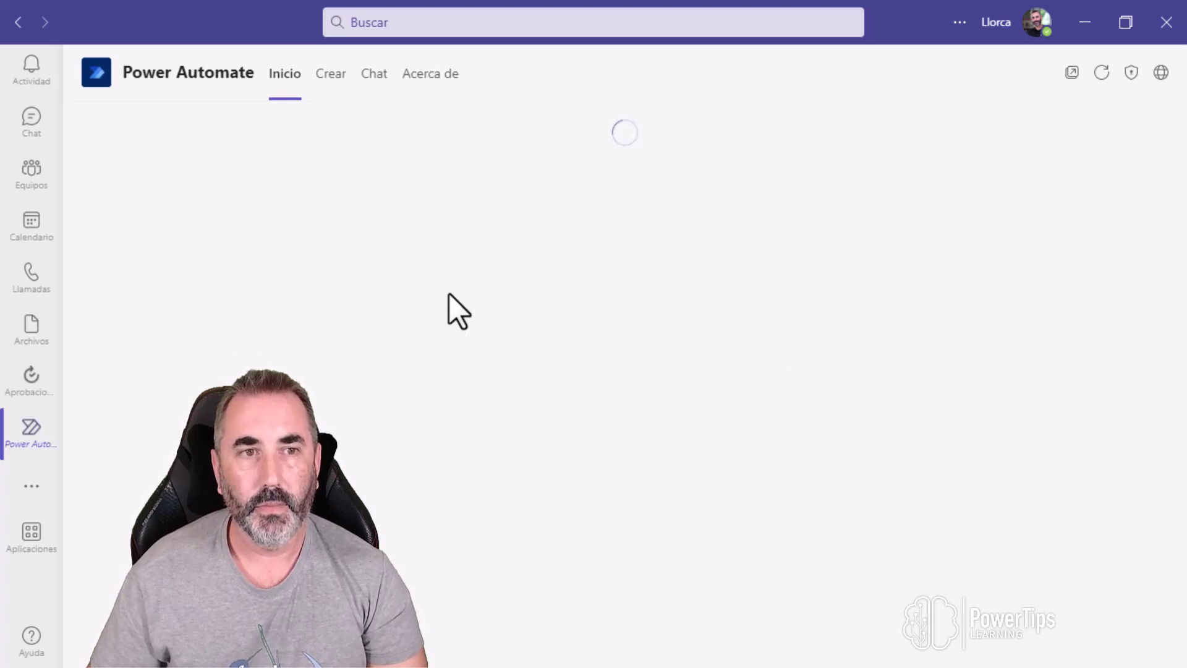
pyautogui.click(1102, 74)
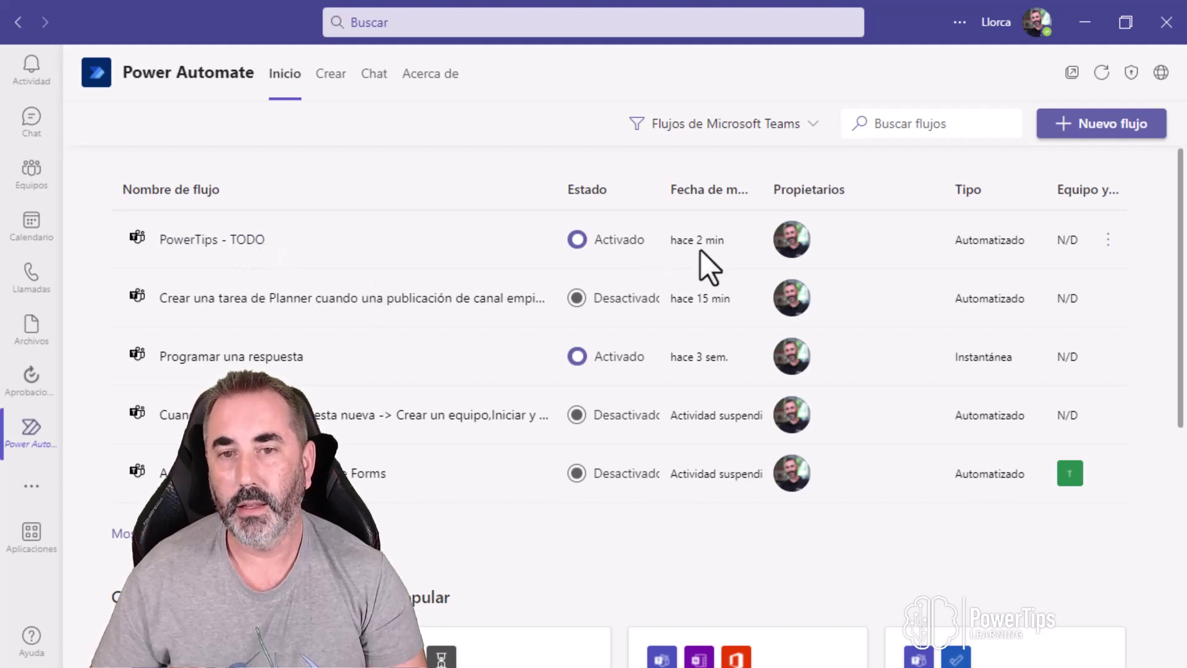
# Check the details and run history of the PowerTips - TODO flow, and open the flow for editing
pyautogui.click(196, 243)
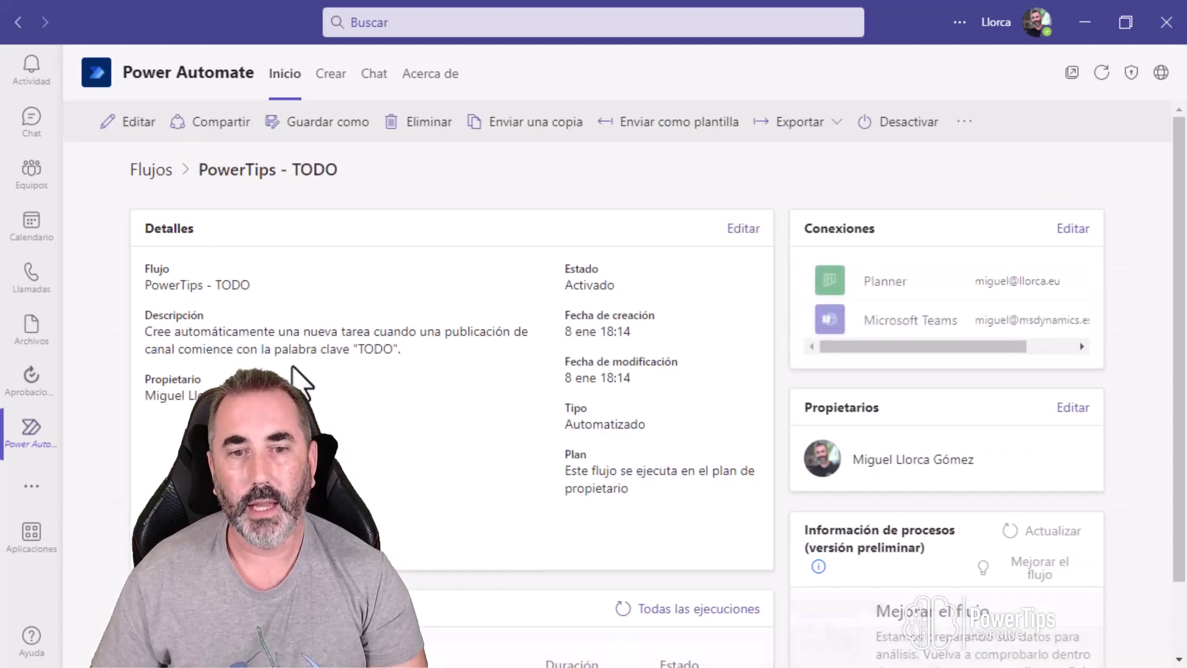
pyautogui.scroll(-1, 432, 357)
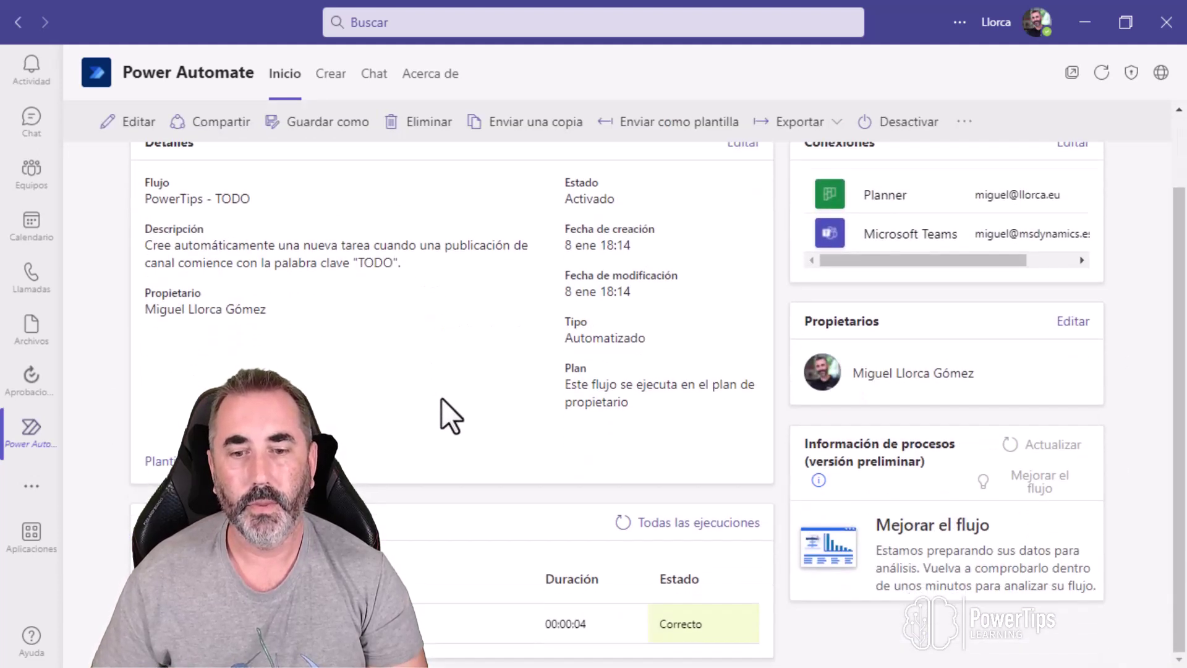
pyautogui.scroll(1, 238, 250)
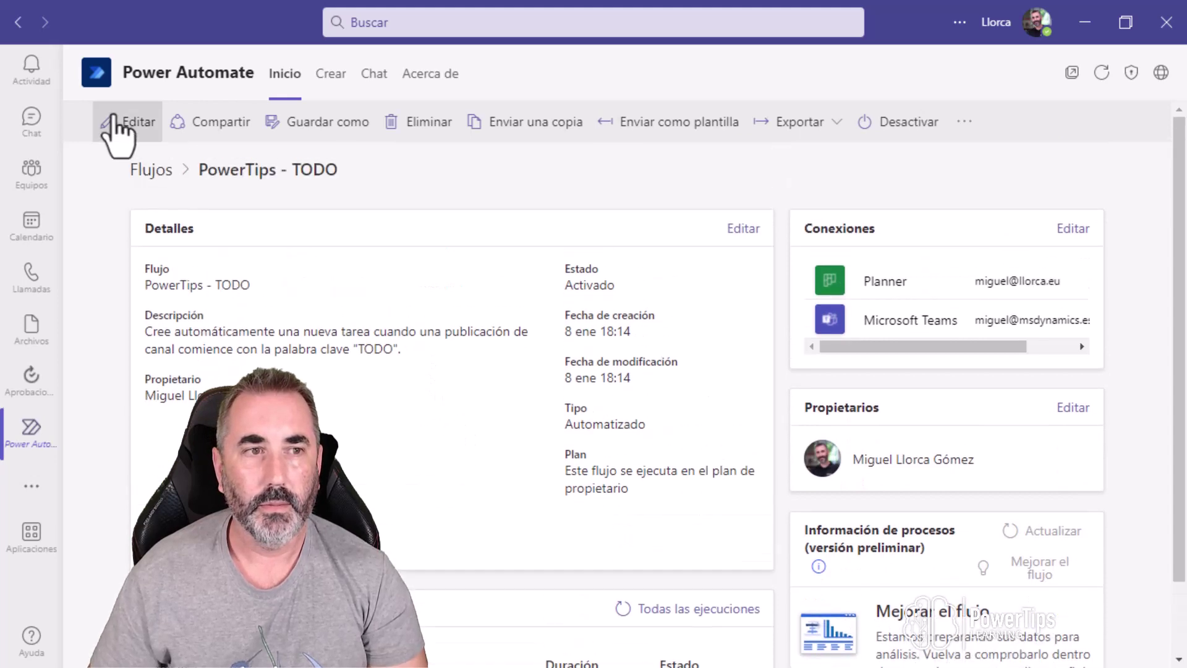
pyautogui.click(120, 122)
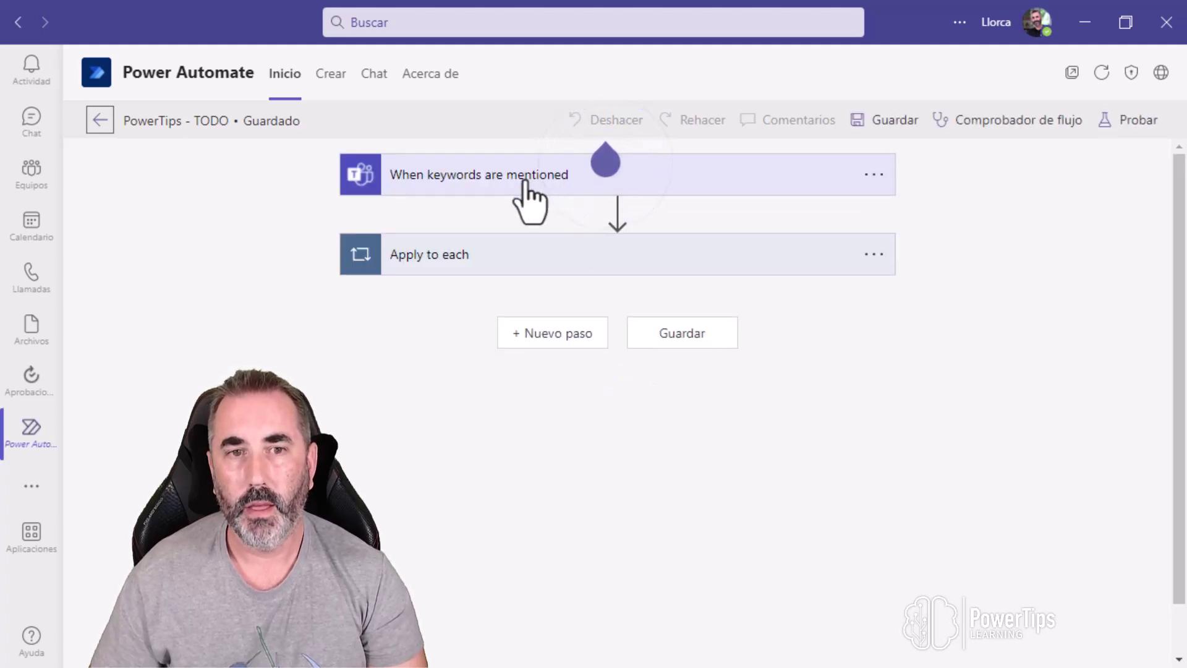
# Expand the When keywords are mentioned trigger and the Apply to each loop to examine their settings
pyautogui.click(526, 186)
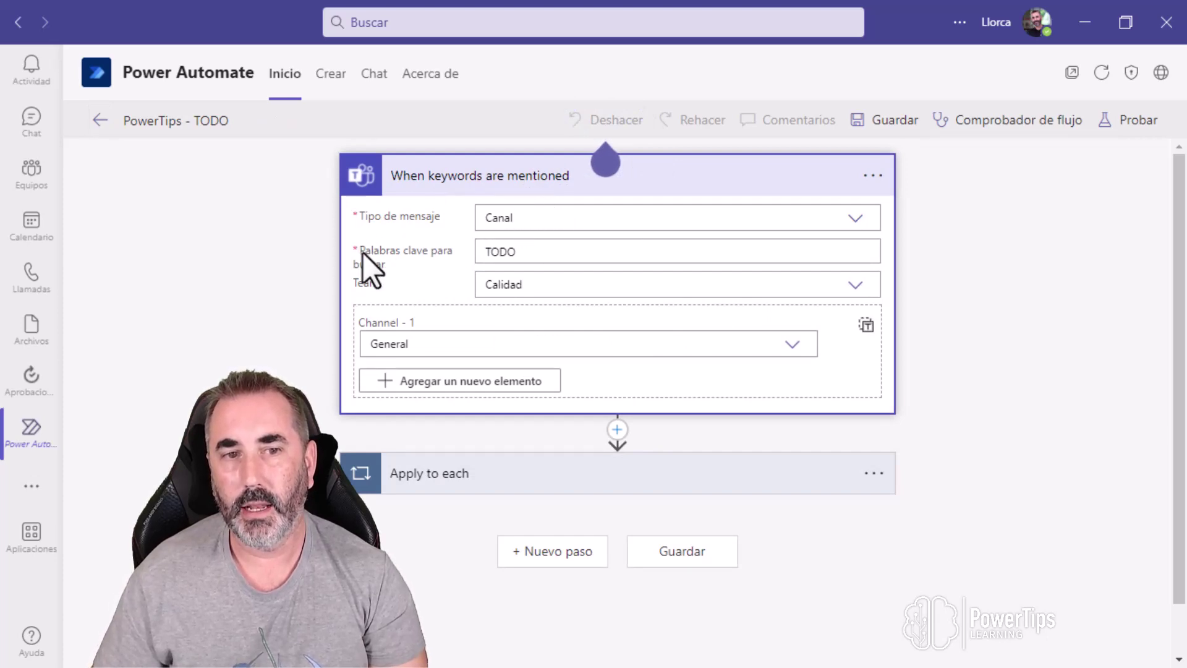
pyautogui.scroll(-1, 488, 309)
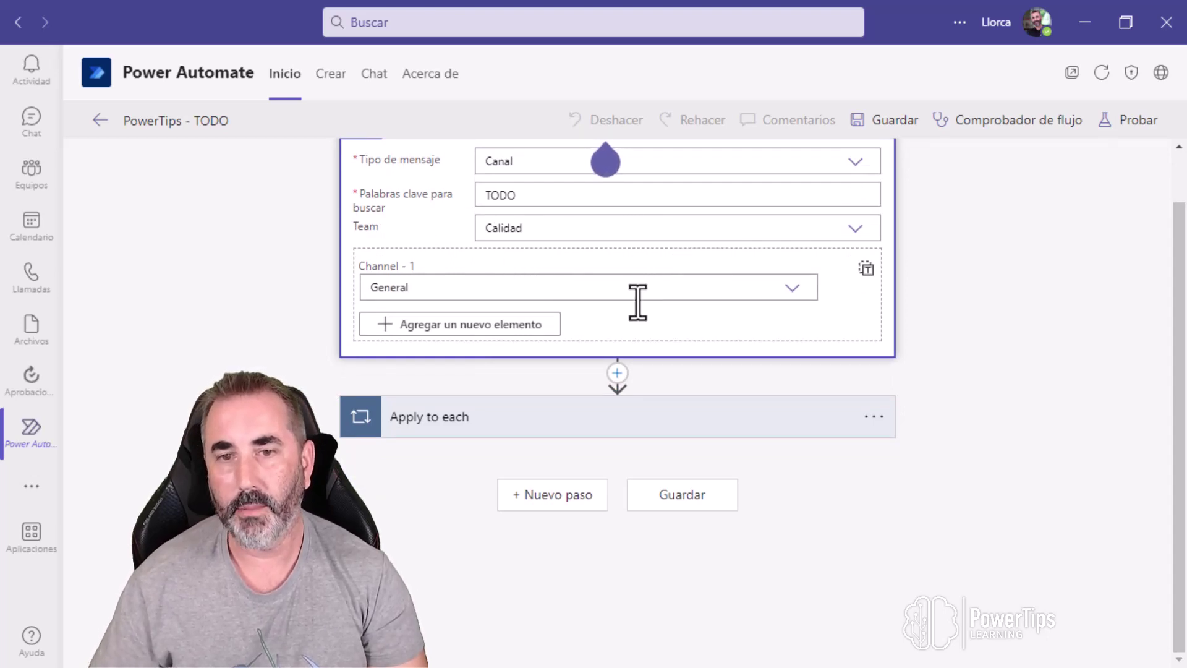
pyautogui.click(471, 424)
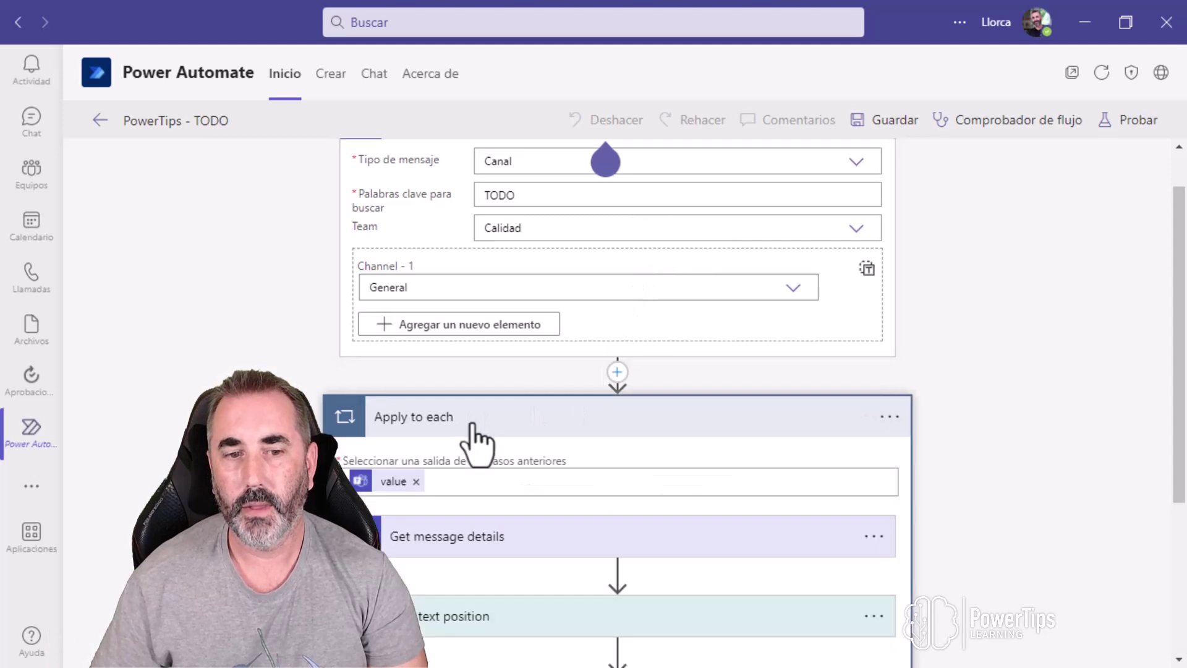
pyautogui.scroll(-2, 471, 423)
pyautogui.scroll(-2, 471, 424)
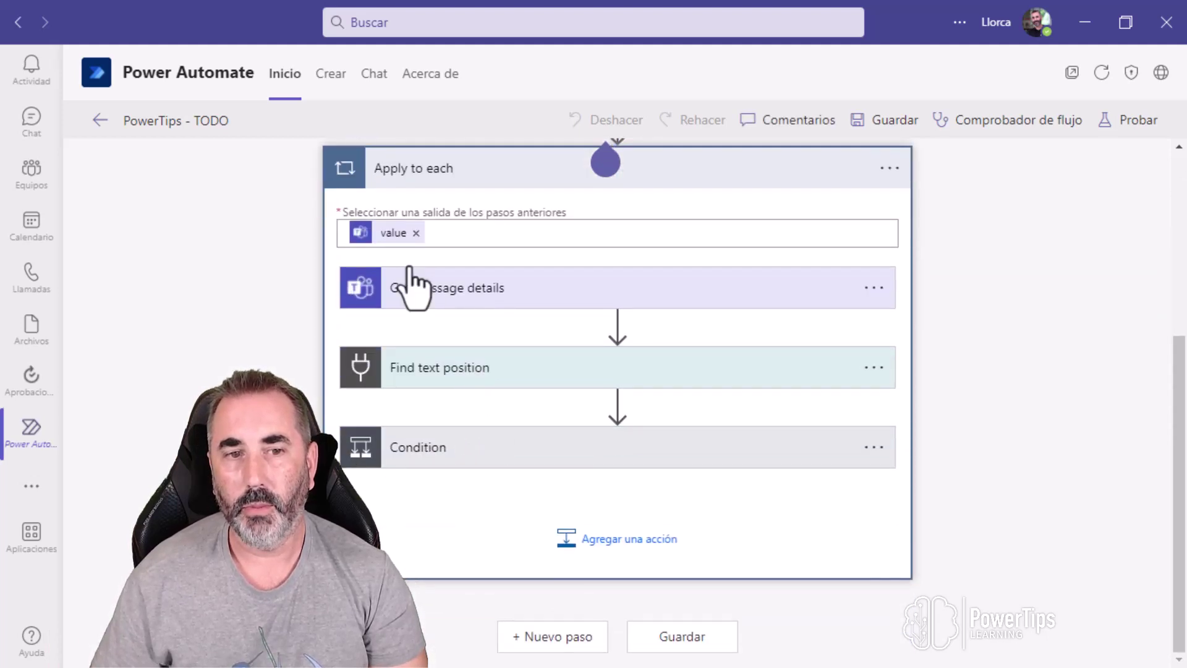
# Examine the settings of the Get message details and Find text position actions inside the loop
pyautogui.click(506, 288)
pyautogui.scroll(-2, 576, 328)
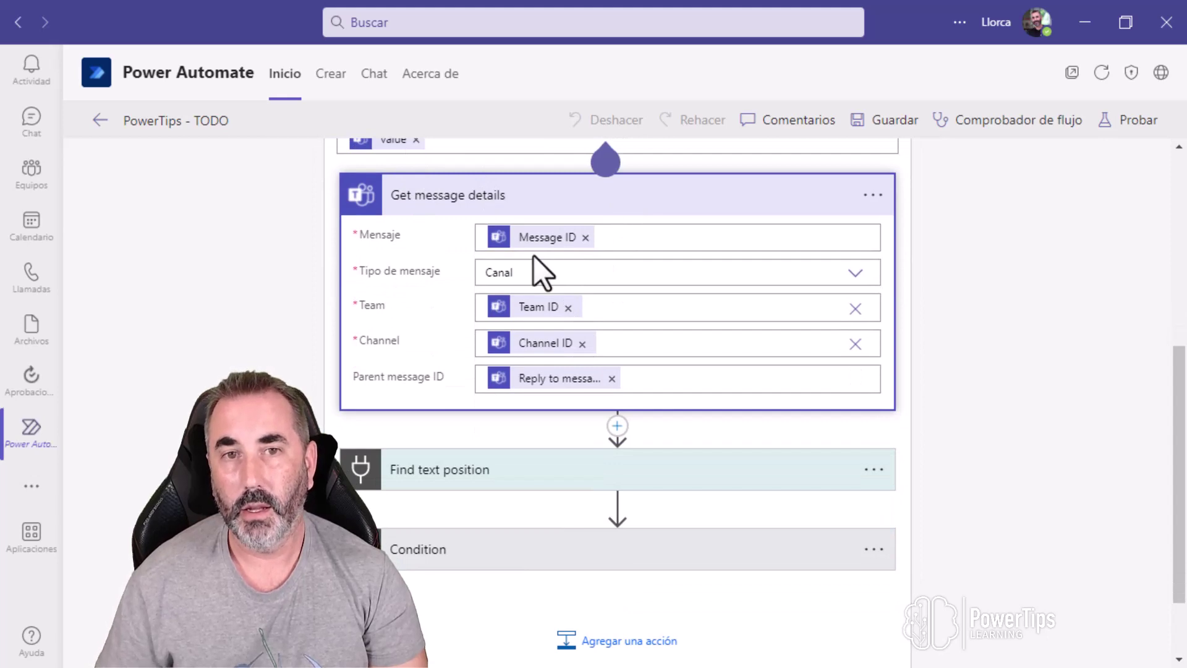
pyautogui.scroll(-2, 628, 376)
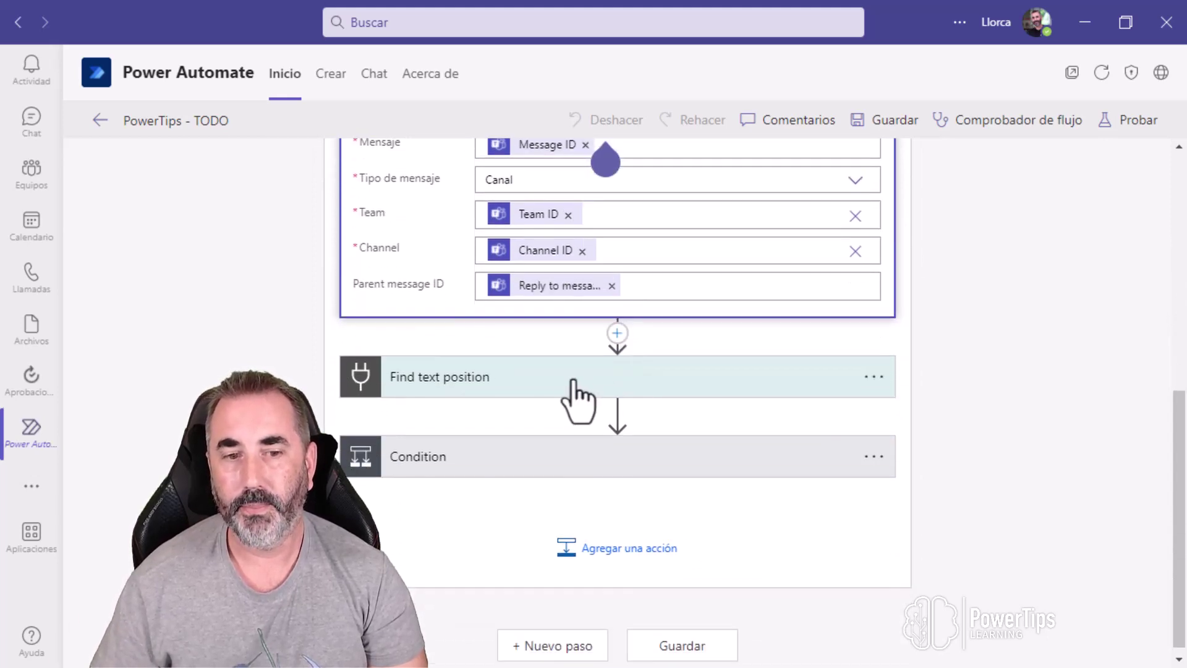
pyautogui.click(564, 385)
pyautogui.scroll(-2, 733, 509)
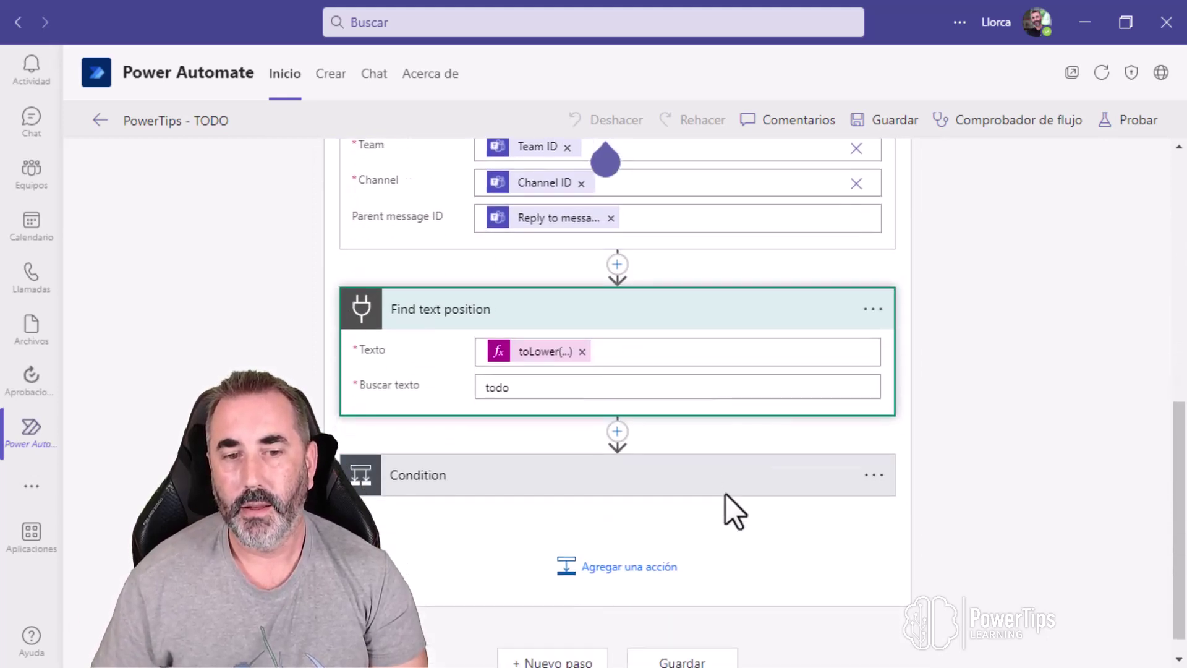
# Expand the Condition and the Create a task and Compose actions in its positive branch
pyautogui.click(567, 459)
pyautogui.scroll(-6, 567, 451)
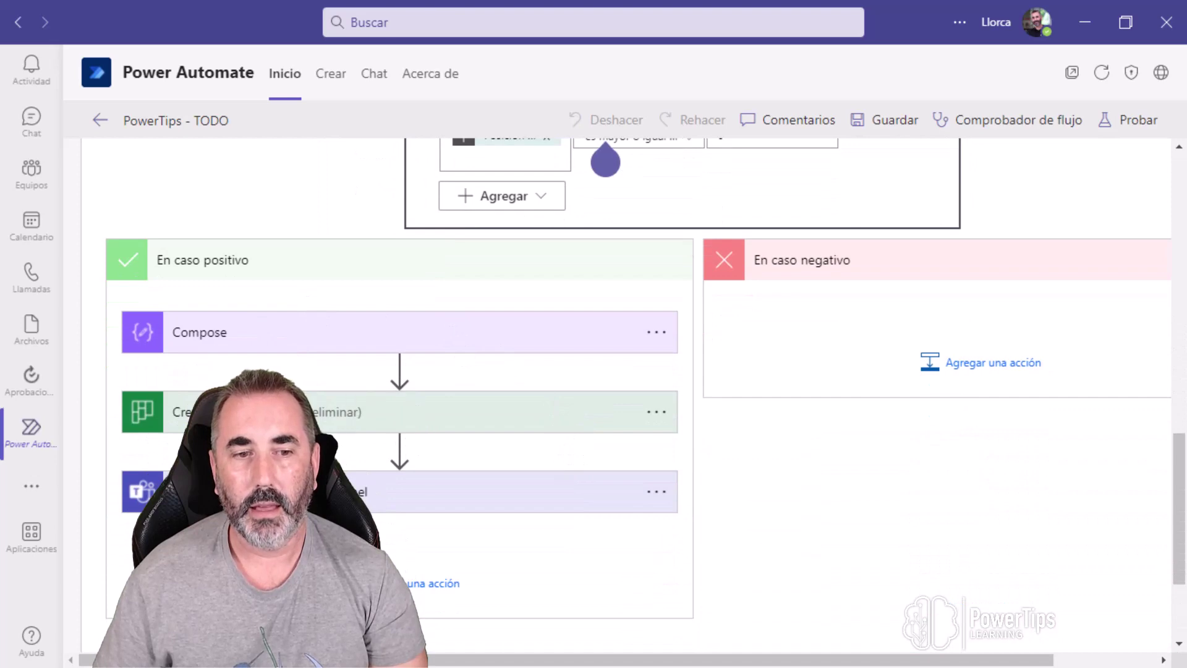
pyautogui.click(371, 427)
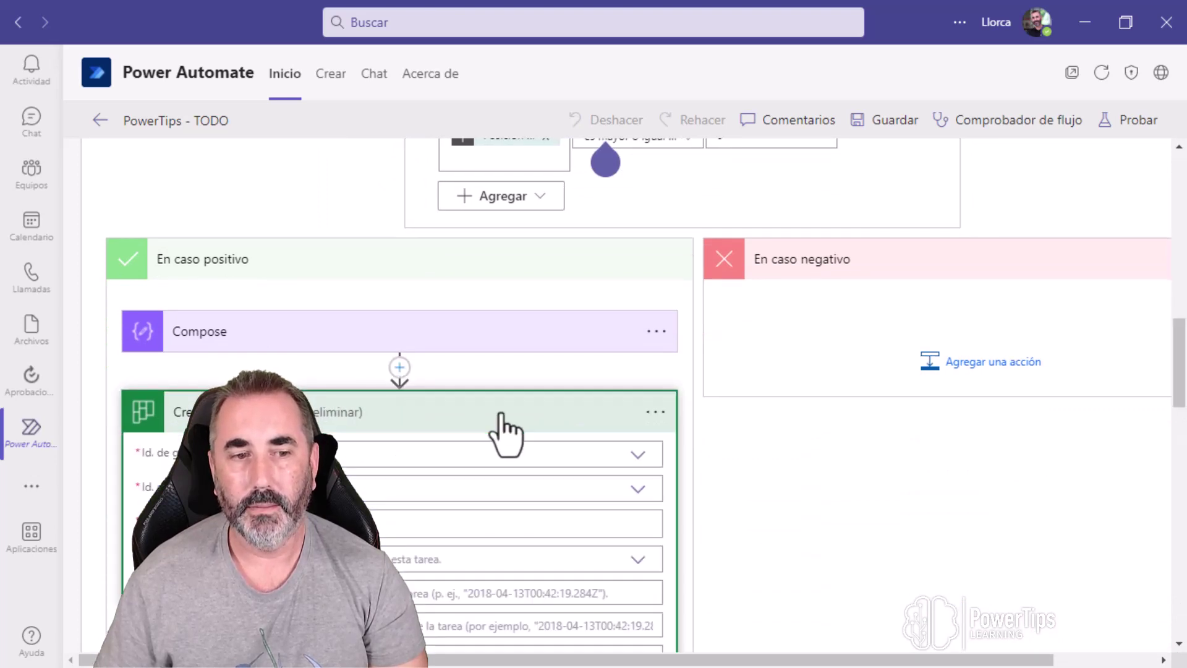
pyautogui.scroll(-4, 502, 433)
pyautogui.scroll(3, 495, 402)
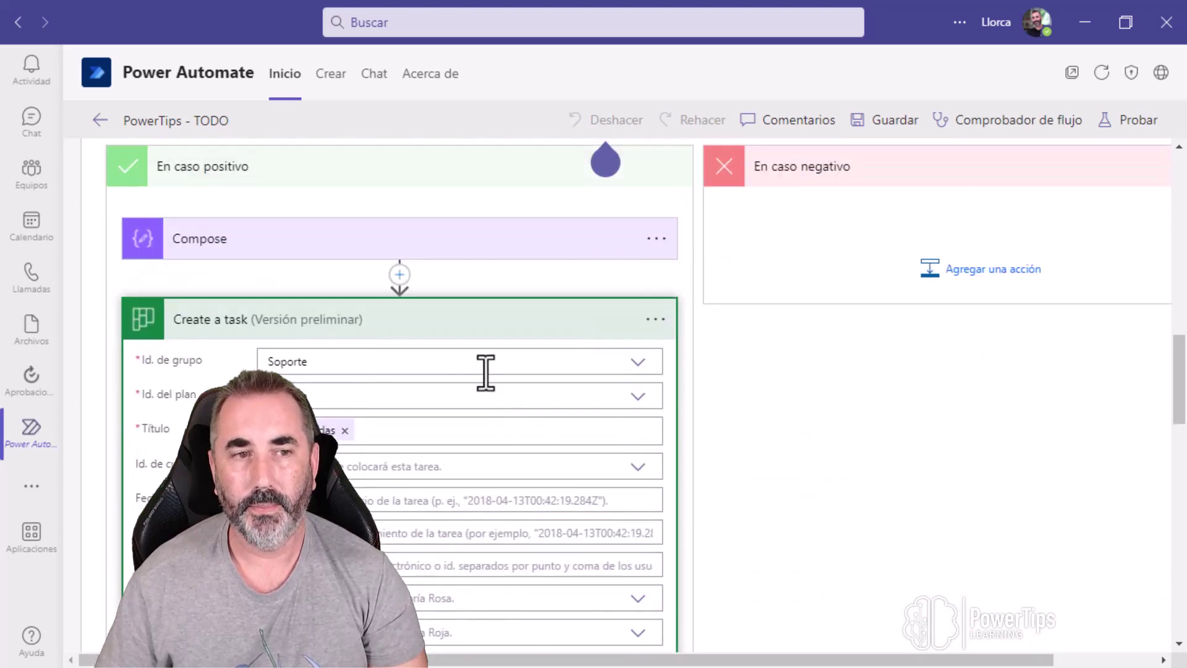
pyautogui.click(369, 244)
pyautogui.scroll(-5, 523, 307)
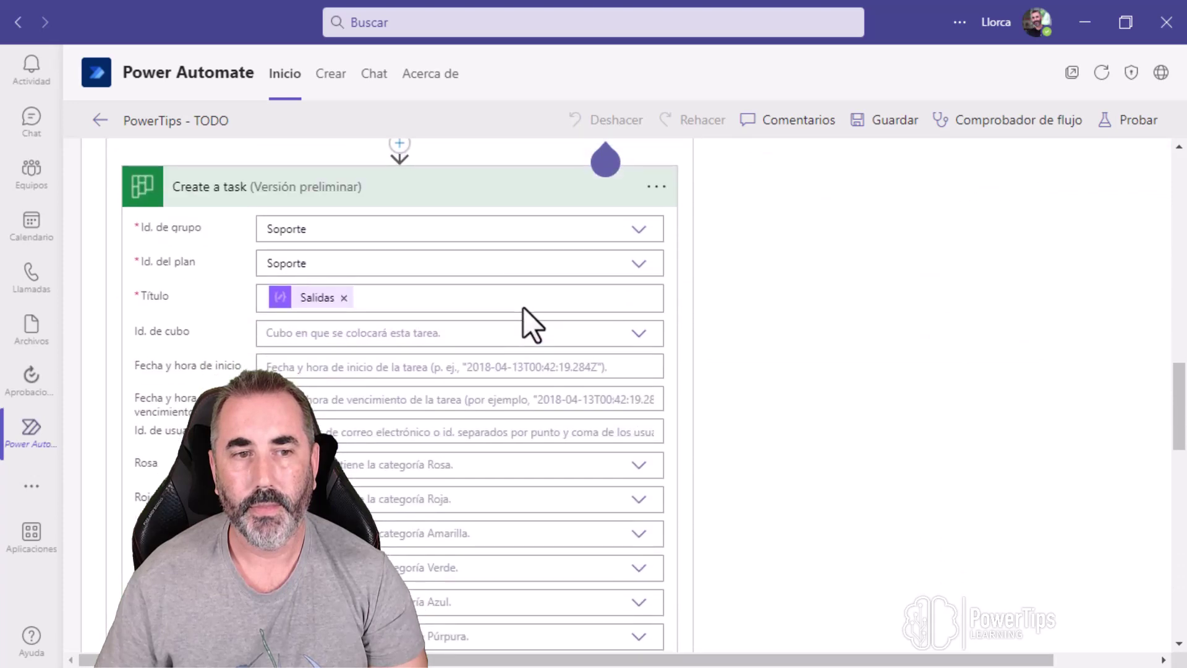
# Examine the Create a task fields, from group, plan and title through the colour categories to the priority
pyautogui.scroll(3, 455, 309)
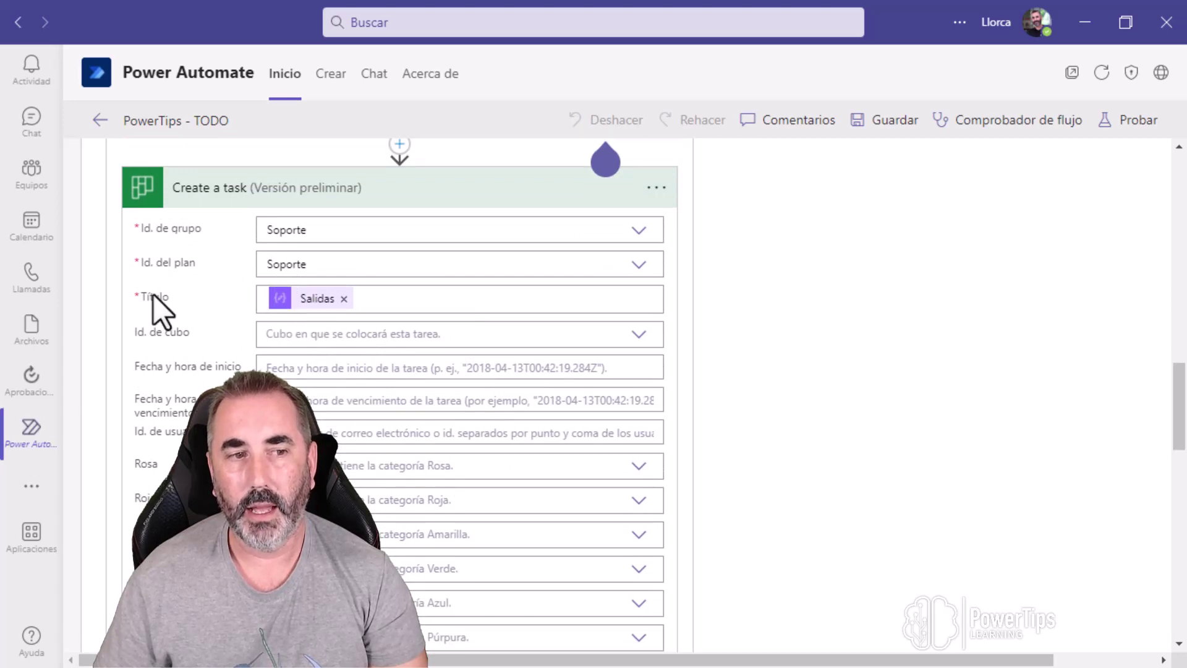
pyautogui.scroll(-1, 452, 369)
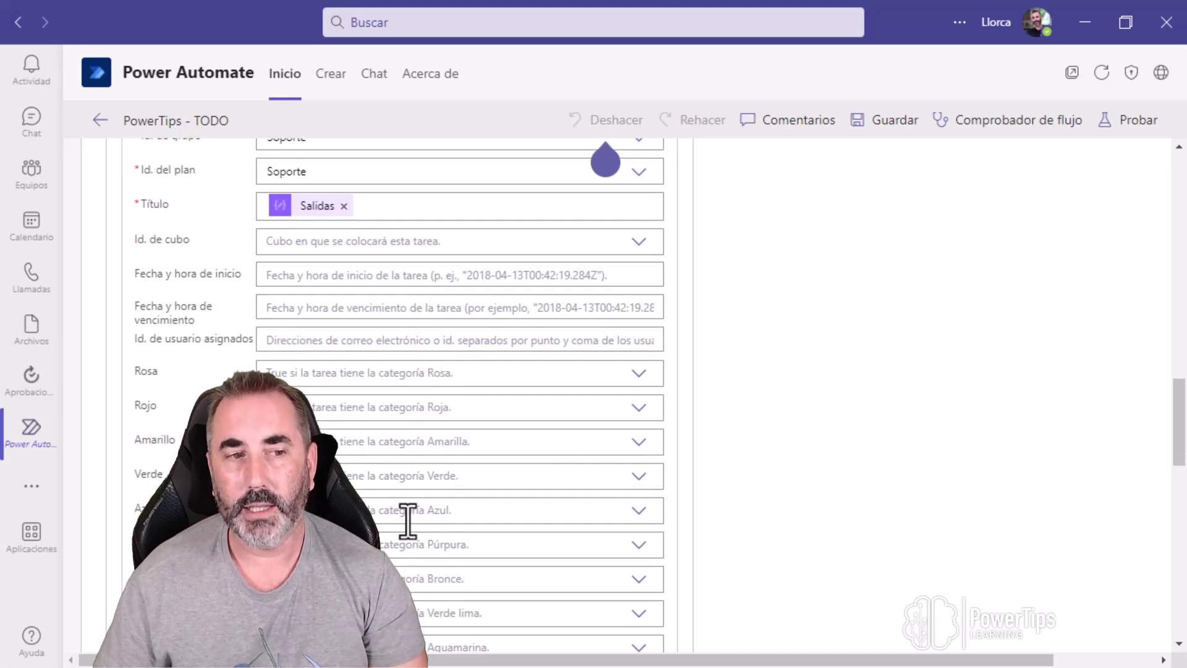
pyautogui.scroll(-3, 492, 488)
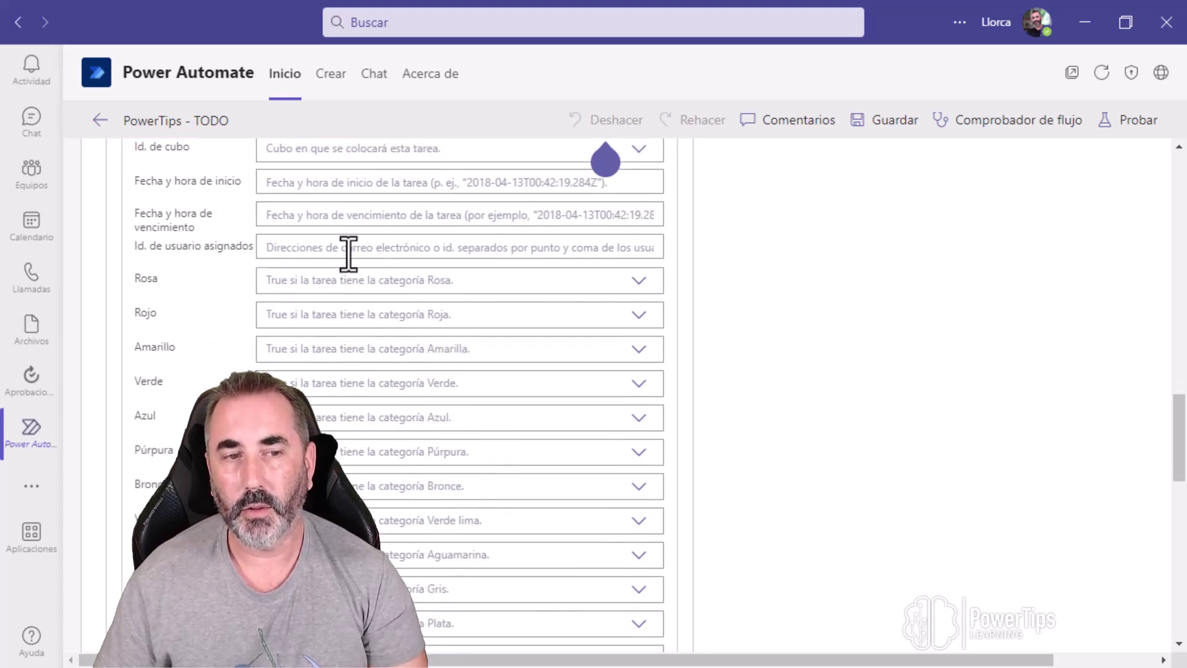
pyautogui.scroll(-12, 474, 371)
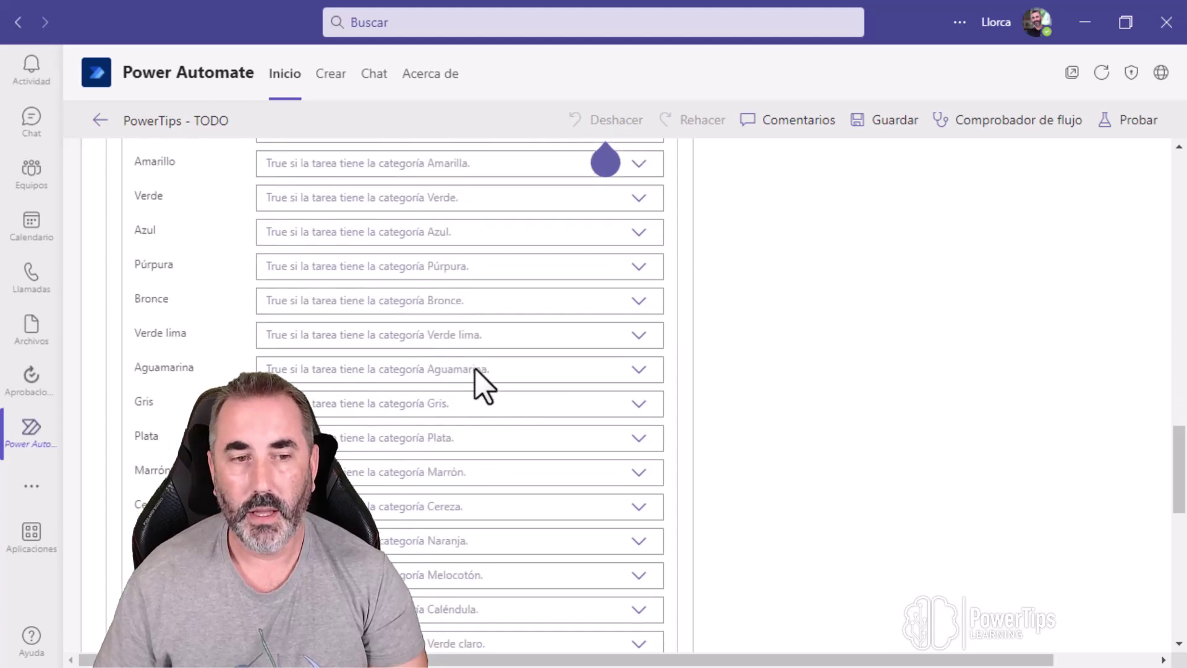
pyautogui.scroll(-10, 474, 371)
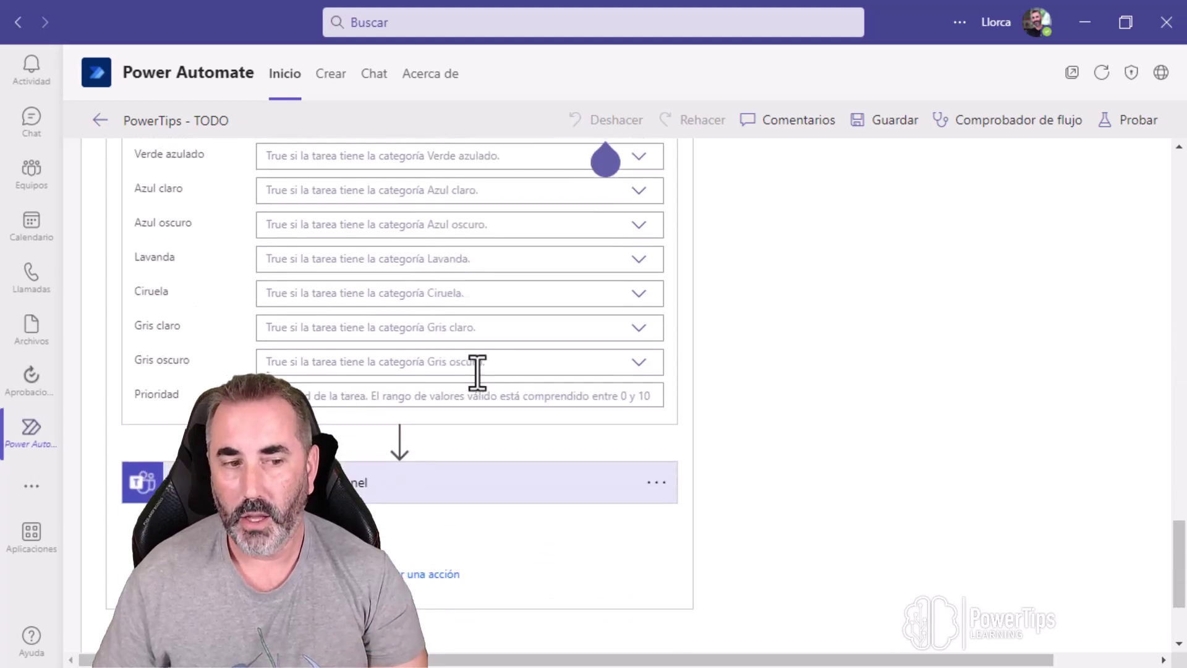
pyautogui.scroll(-2, 478, 372)
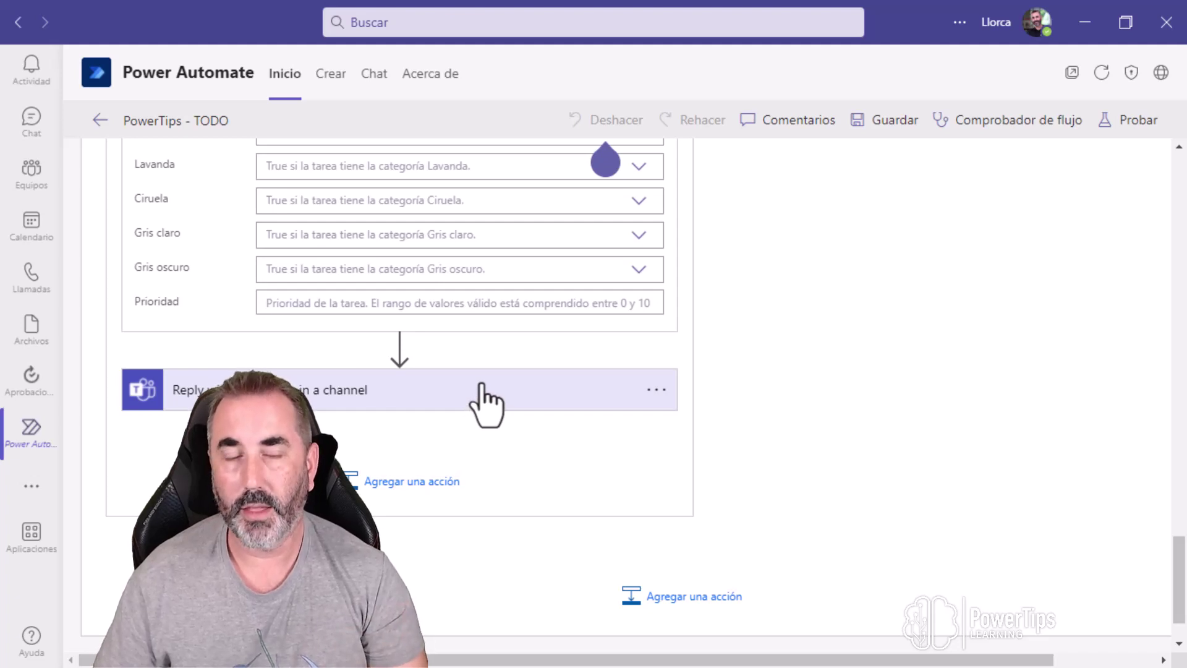
# Expand the Reply with a message in a channel action and examine its settings and message body
pyautogui.click(365, 392)
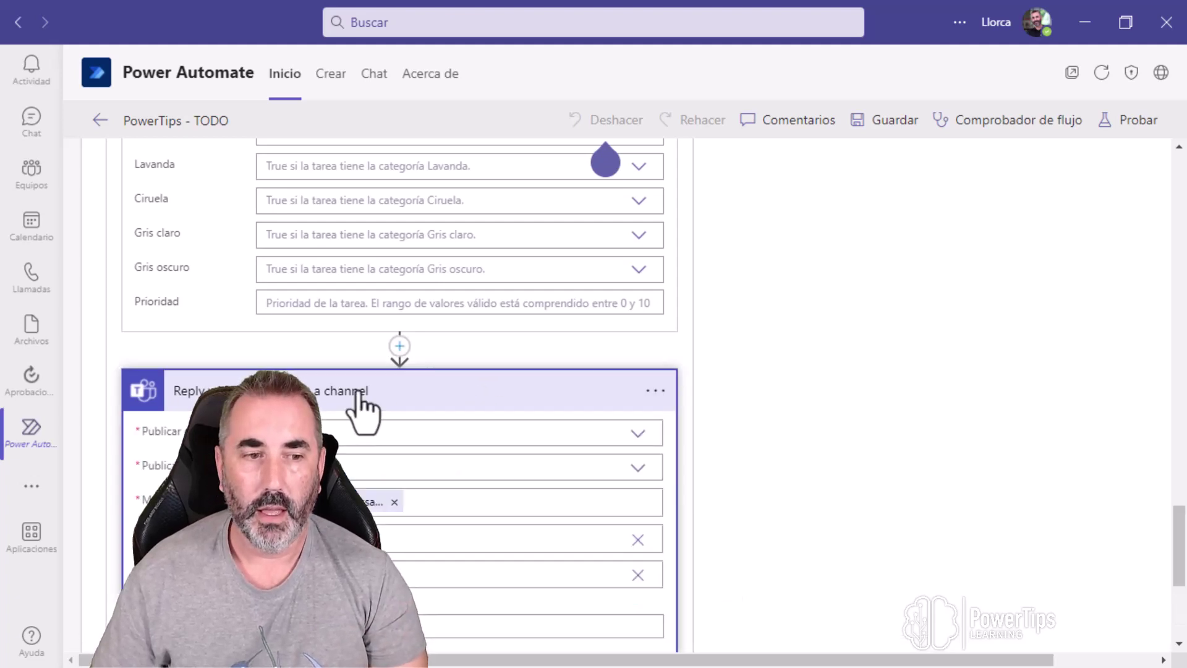
pyautogui.scroll(-5, 460, 408)
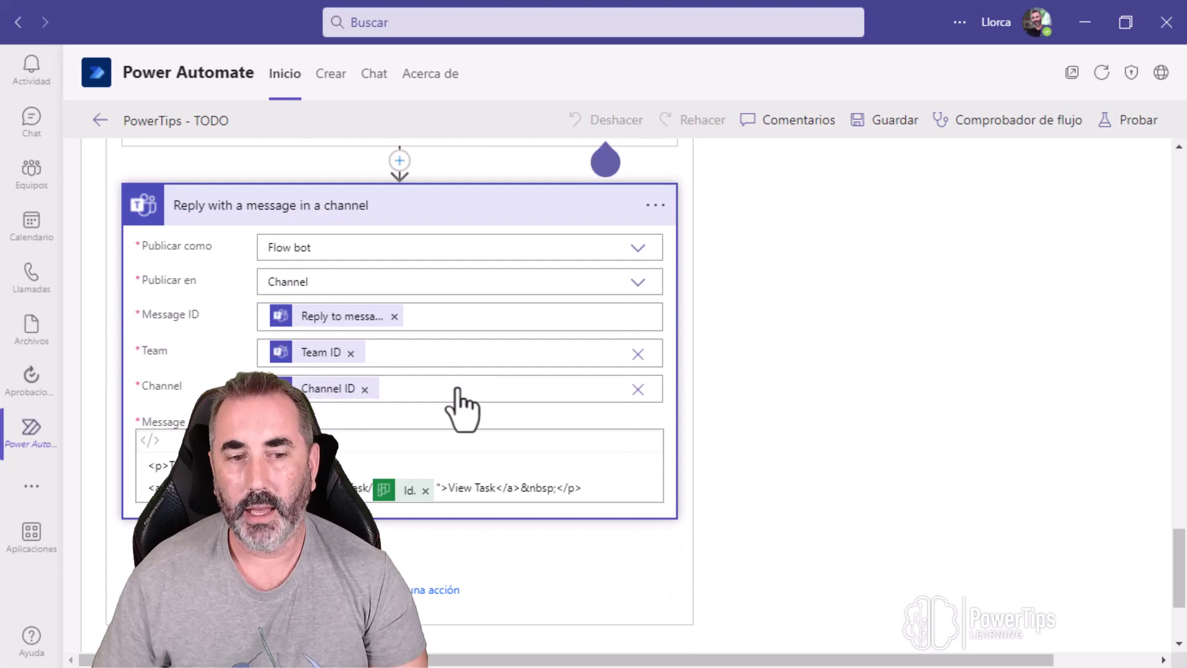